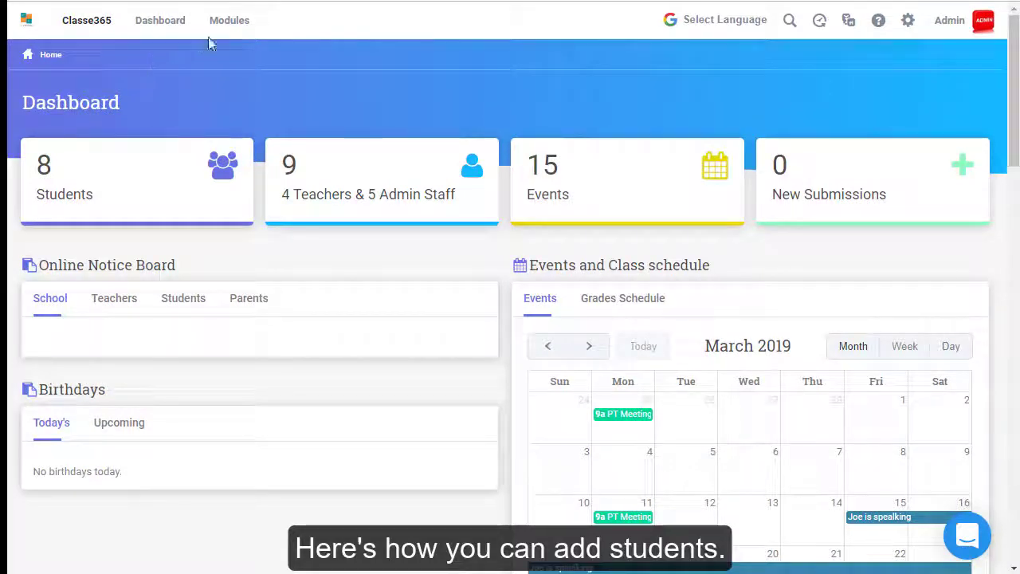
- Open Add Students and choose class Grade 1, section Sem 1
{"action": "left_click", "coordinate": [241, 26]}
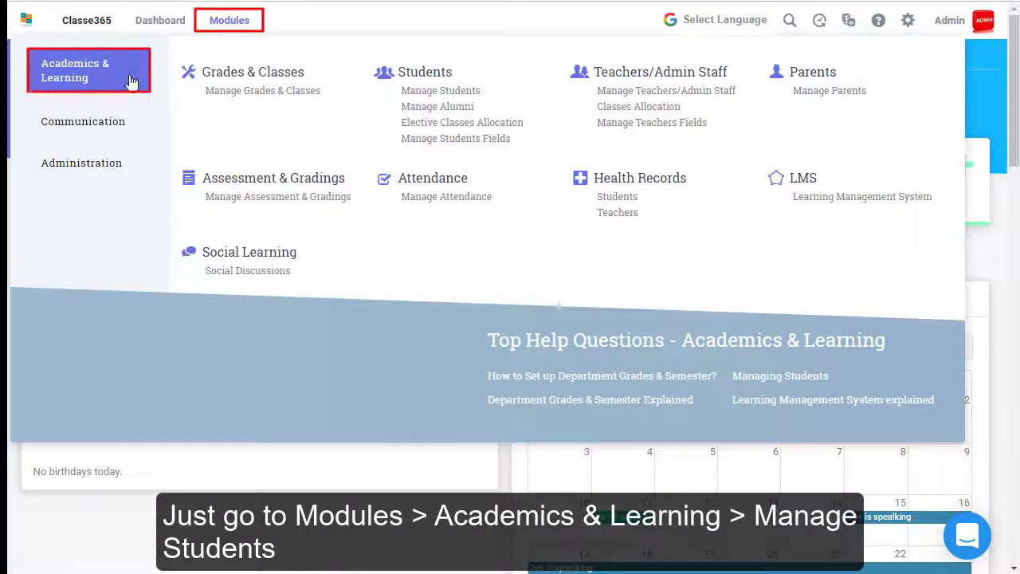
{"action": "left_click", "coordinate": [416, 97]}
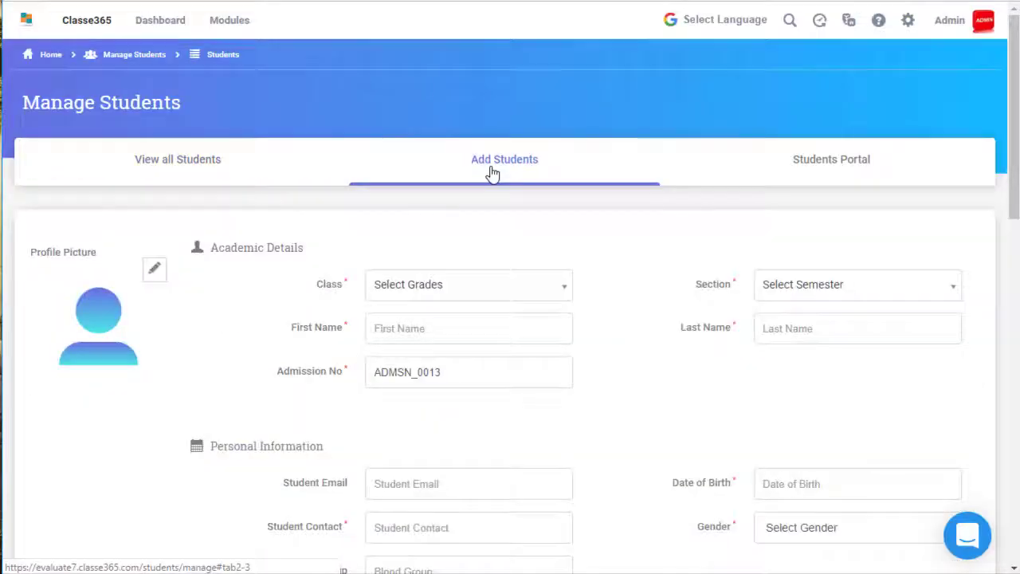
{"action": "left_click", "coordinate": [480, 287]}
{"action": "left_click", "coordinate": [461, 375]}
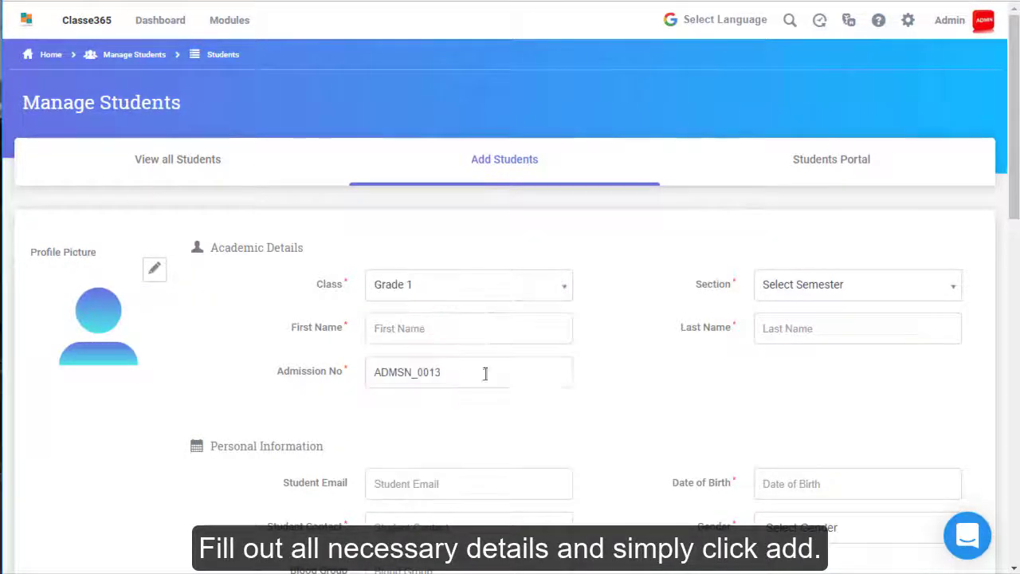
{"action": "left_click", "coordinate": [831, 296]}
{"action": "left_click", "coordinate": [821, 319]}
- Enter the student's first and last name and set date of birth 02-02-2016
{"action": "left_click", "coordinate": [464, 342]}
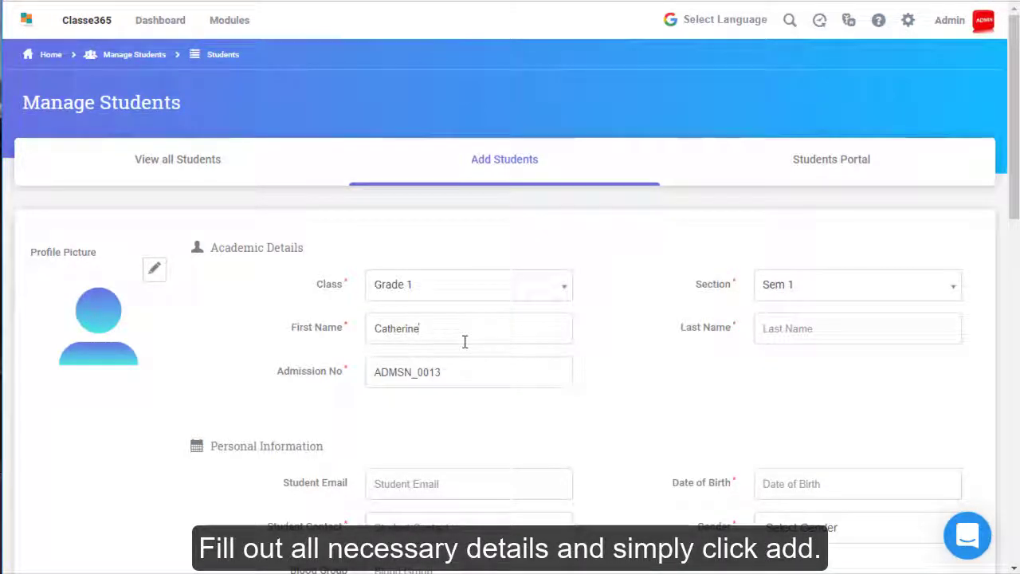
{"action": "key", "text": "Tab"}
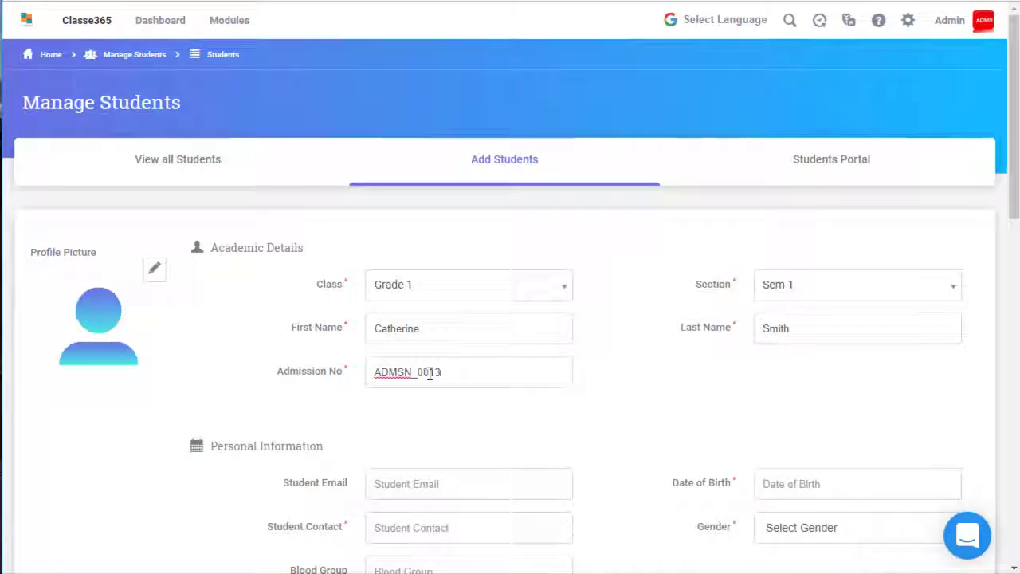
{"action": "type", "text": "23"}
{"action": "scroll", "coordinate": [638, 398], "scroll_direction": "down", "scroll_amount": 1}
{"action": "left_click", "coordinate": [814, 410]}
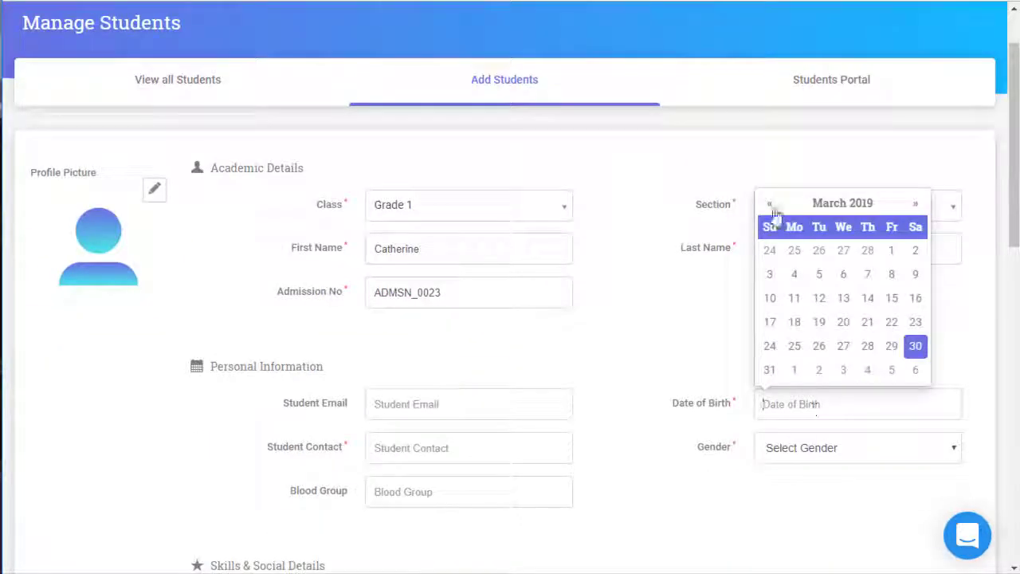
{"action": "left_click", "coordinate": [842, 203]}
{"action": "left_click", "coordinate": [770, 205]}
{"action": "left_click", "coordinate": [770, 205]}
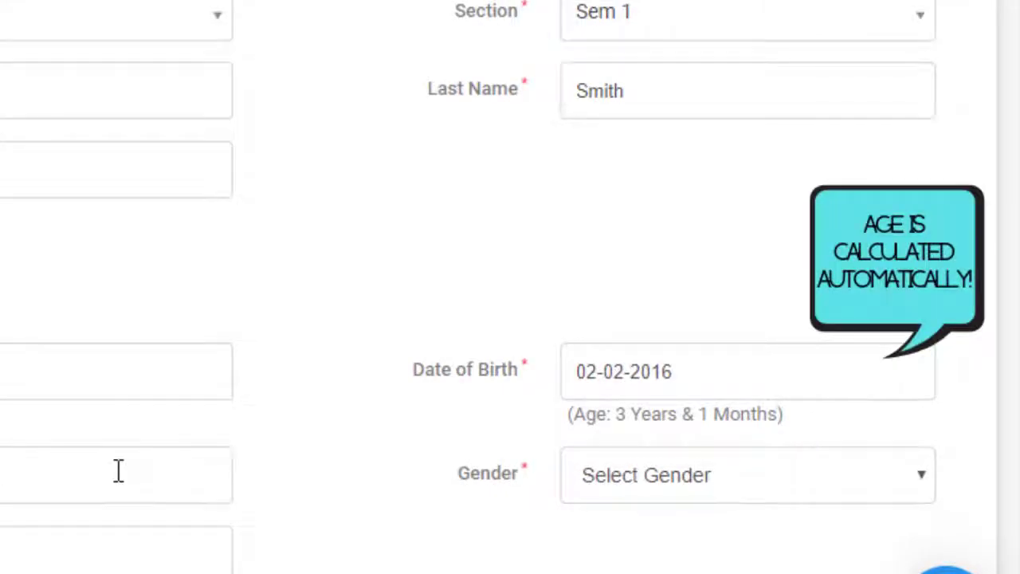
- Set the gender to Male and add the student record
{"action": "left_click", "coordinate": [685, 475]}
{"action": "left_click", "coordinate": [624, 539]}
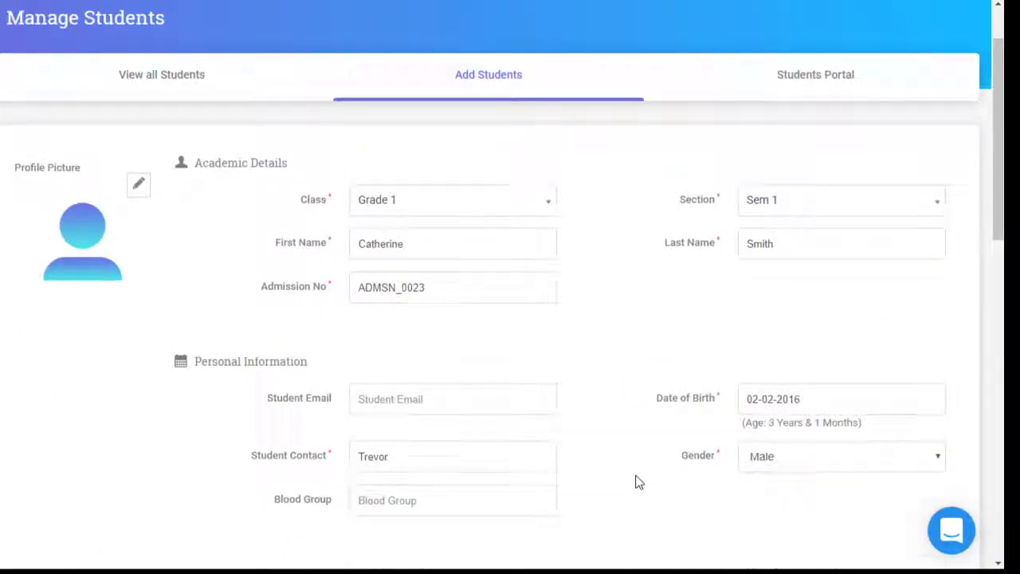
{"action": "scroll", "coordinate": [636, 482], "scroll_direction": "down", "scroll_amount": 15}
{"action": "left_click", "coordinate": [219, 425]}
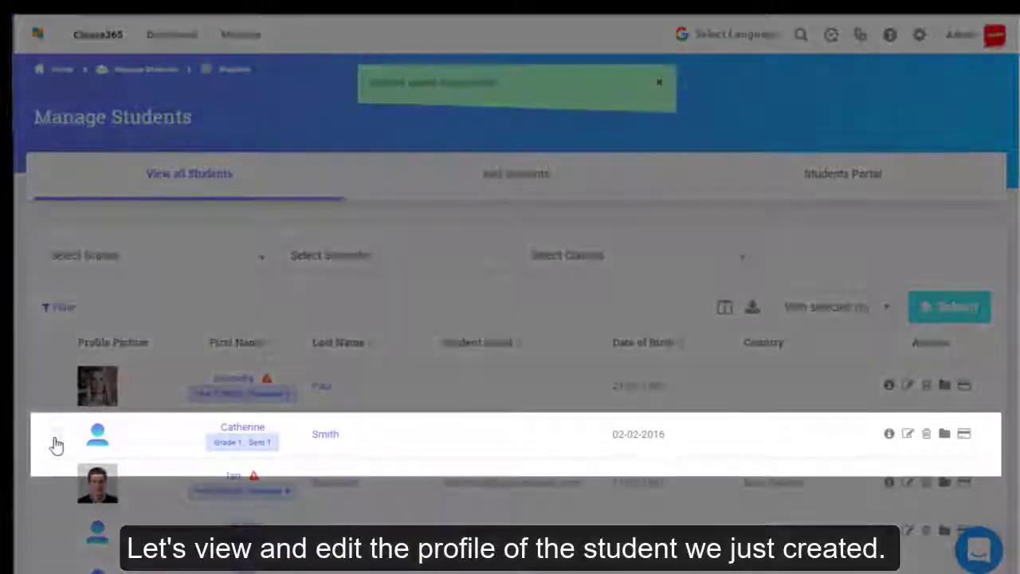
- Edit the new student's profile, change Gender to Female, and update the record
{"action": "left_click", "coordinate": [55, 435]}
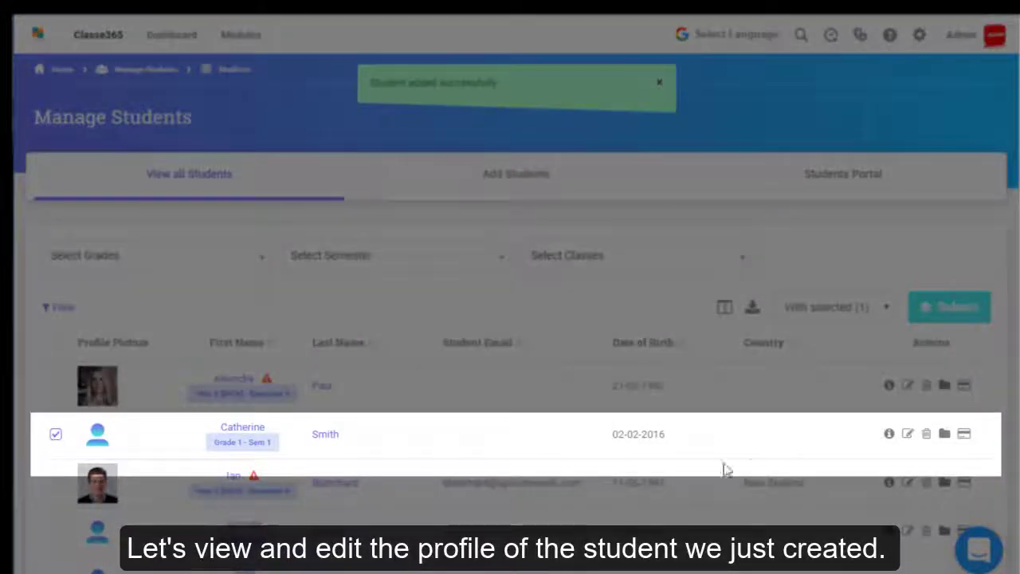
{"action": "left_click", "coordinate": [890, 435]}
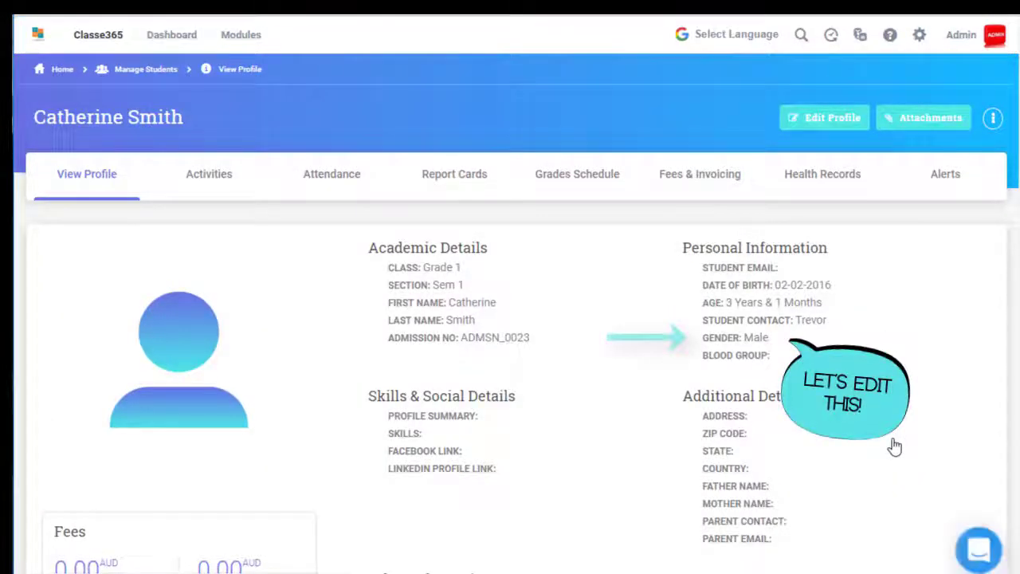
{"action": "left_click", "coordinate": [815, 119]}
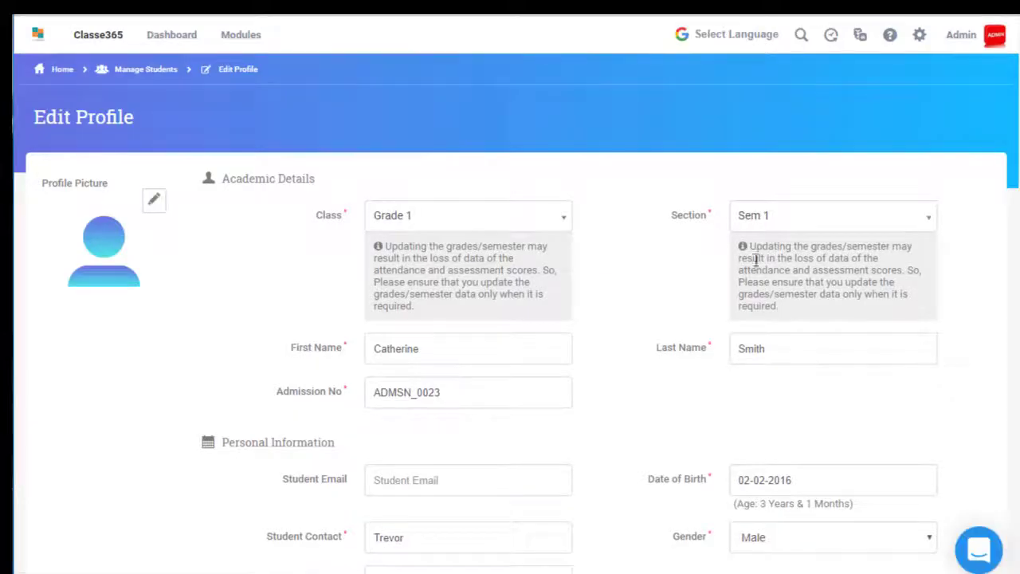
{"action": "scroll", "coordinate": [742, 358], "scroll_direction": "down", "scroll_amount": 2}
{"action": "left_click", "coordinate": [761, 378]}
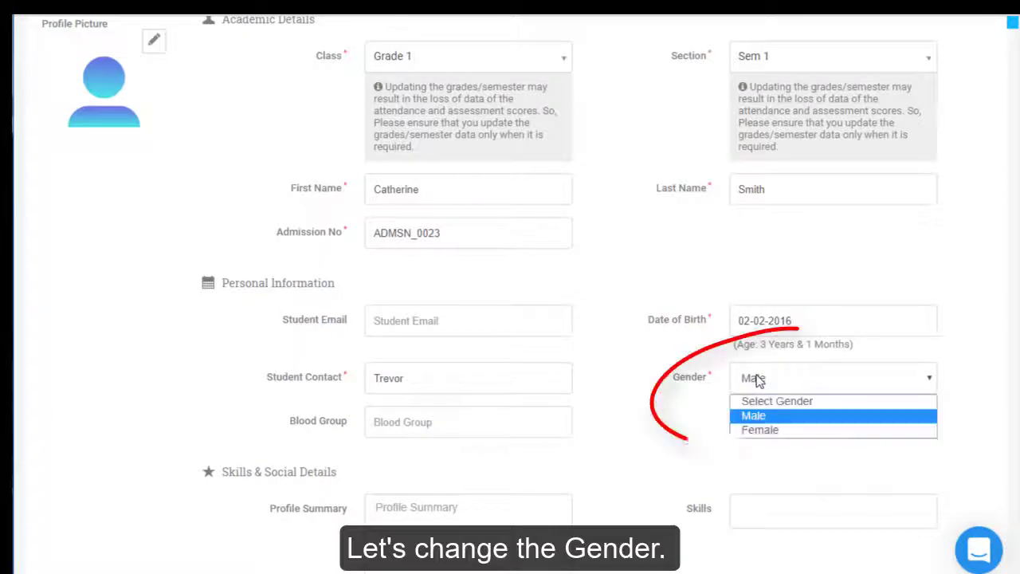
{"action": "left_click", "coordinate": [761, 428]}
{"action": "scroll", "coordinate": [758, 436], "scroll_direction": "down", "scroll_amount": 15}
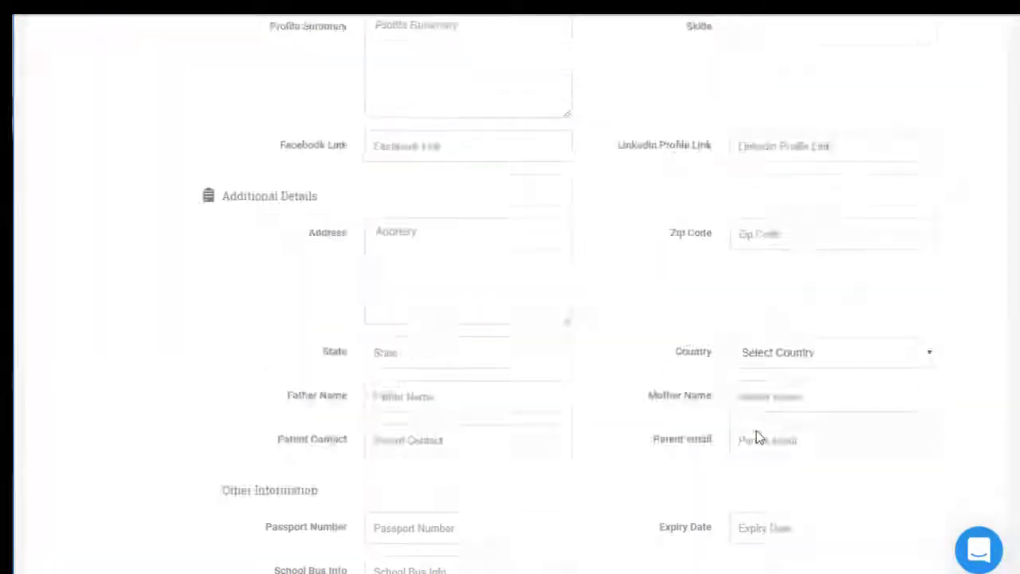
{"action": "left_click", "coordinate": [427, 430]}
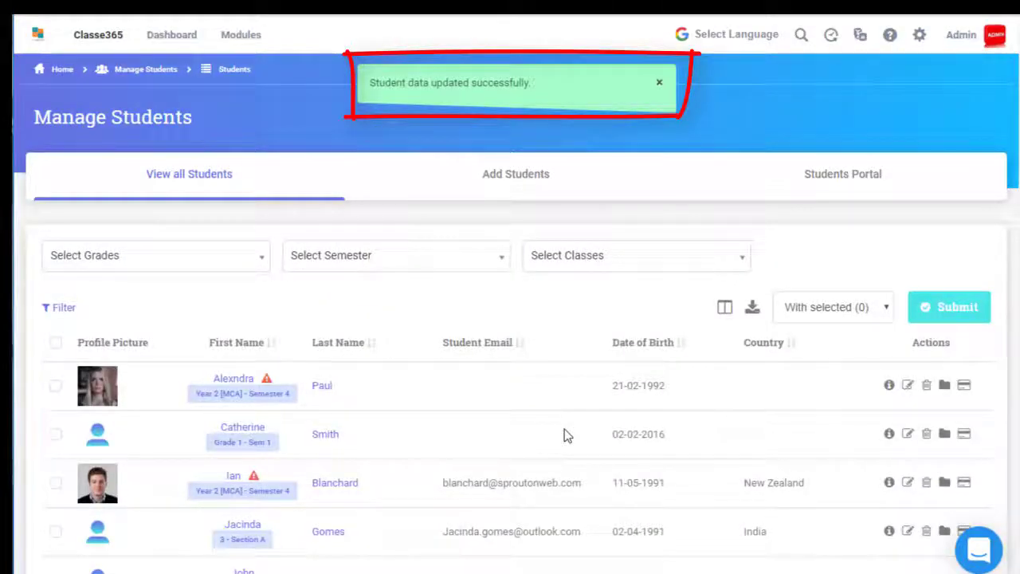
{"action": "left_click", "coordinate": [55, 434]}
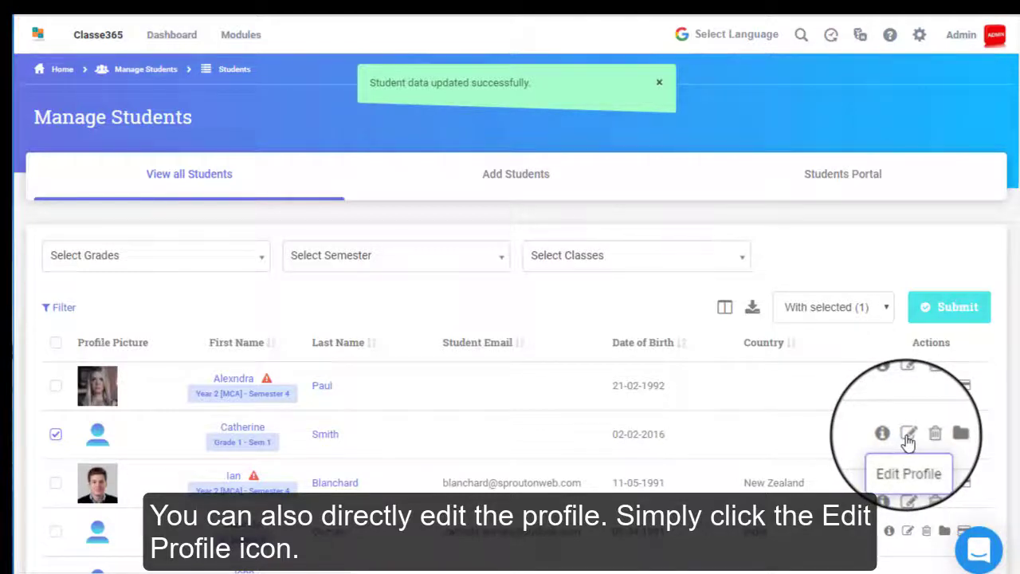
{"action": "left_click", "coordinate": [909, 436]}
{"action": "scroll", "coordinate": [885, 428], "scroll_direction": "down", "scroll_amount": 15}
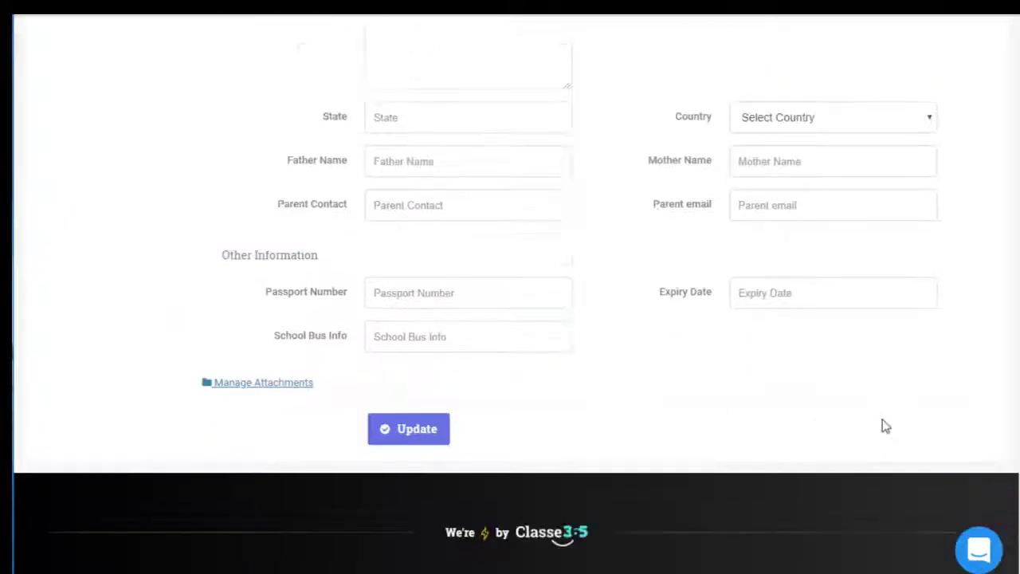
{"action": "left_click", "coordinate": [275, 384]}
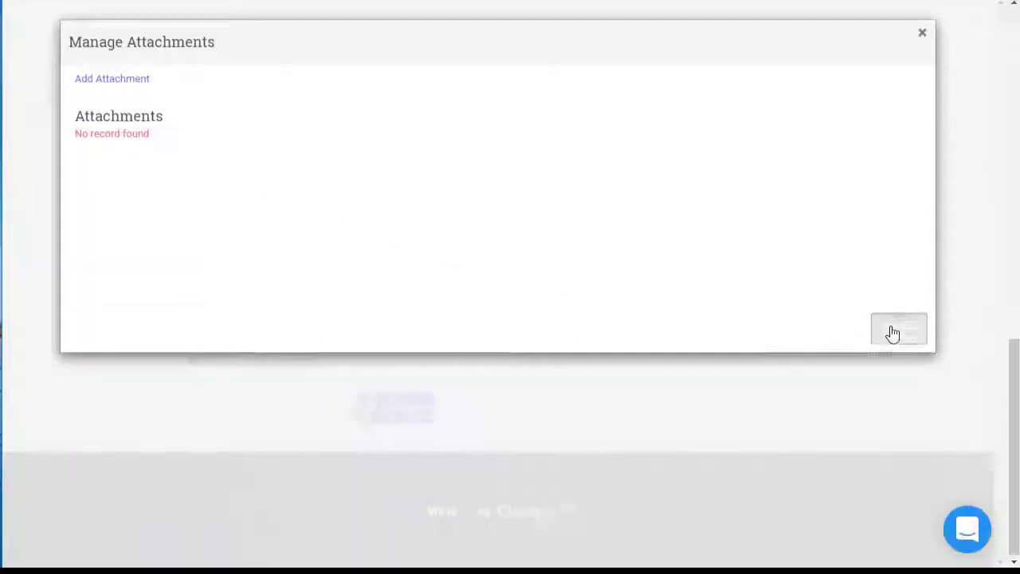
{"action": "left_click", "coordinate": [916, 376]}
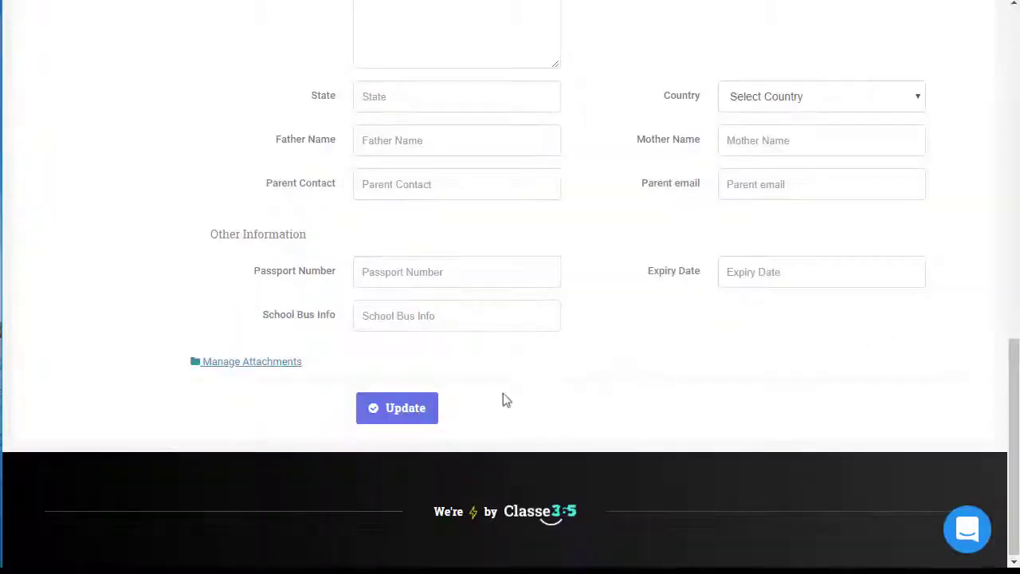
{"action": "left_click", "coordinate": [424, 412]}
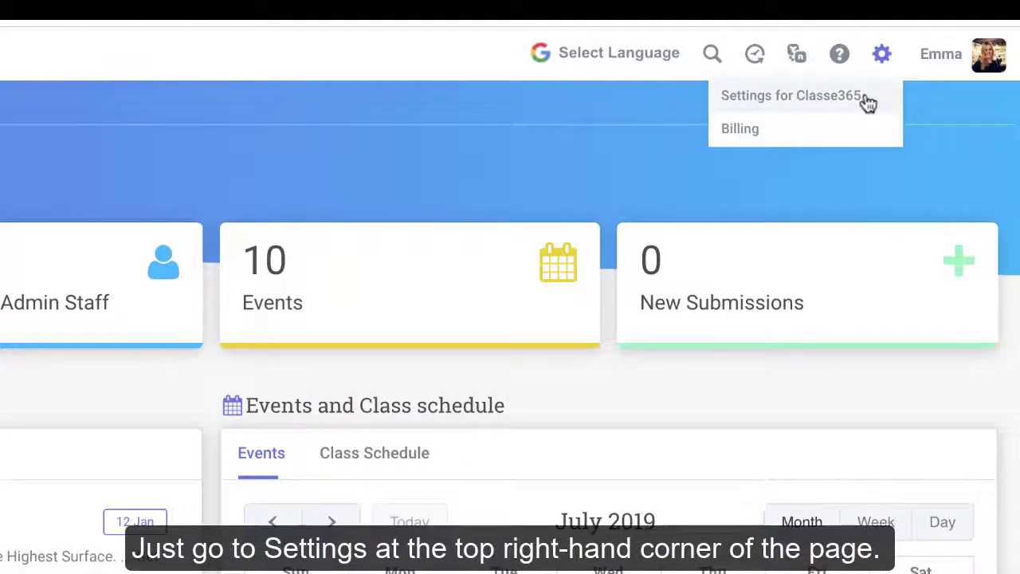
- Under Settings > Import/Export Data, export Students data with all fields checked
{"action": "left_click", "coordinate": [868, 103]}
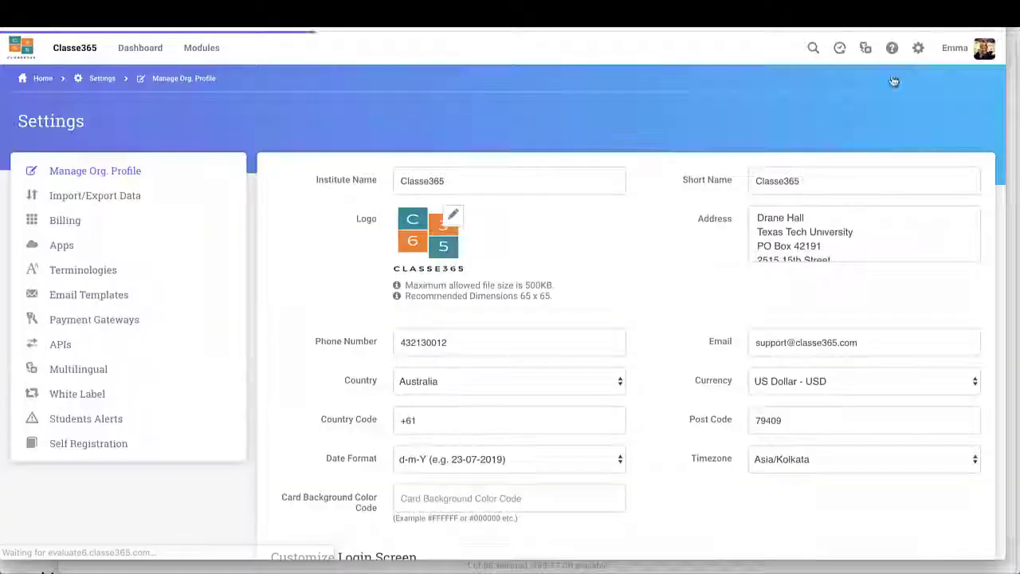
{"action": "left_click", "coordinate": [135, 194]}
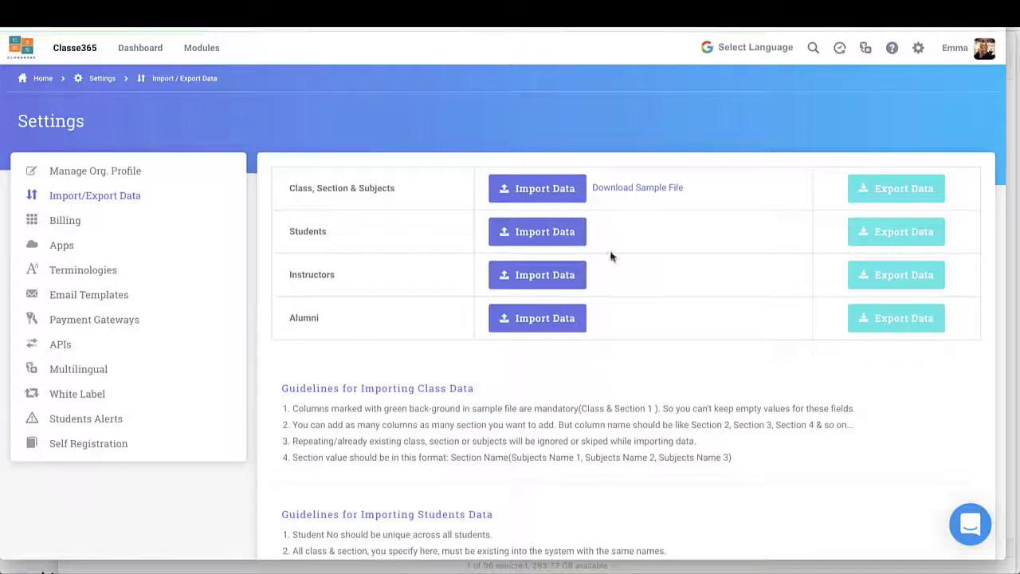
{"action": "left_click", "coordinate": [872, 233]}
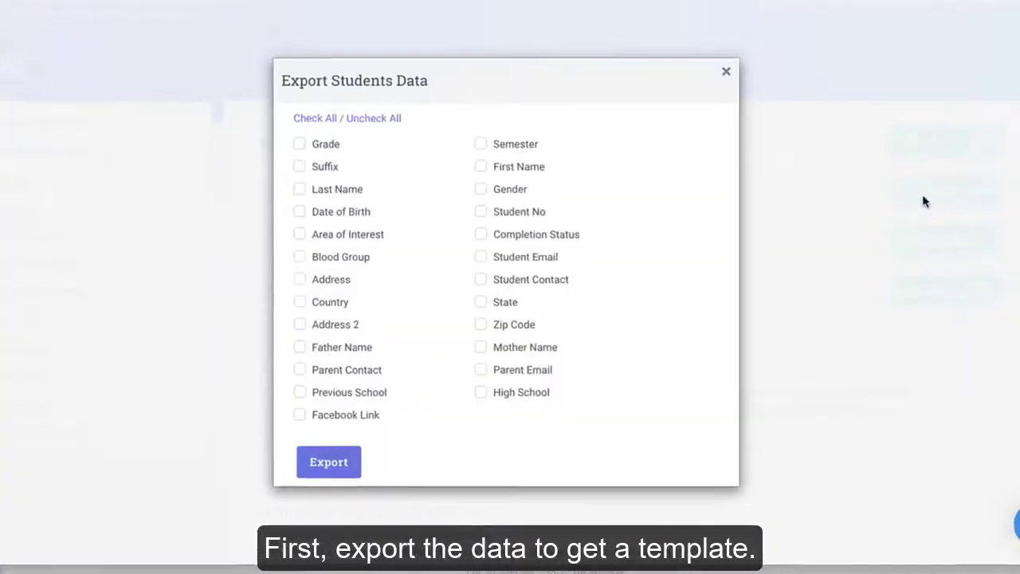
{"action": "left_click", "coordinate": [323, 120]}
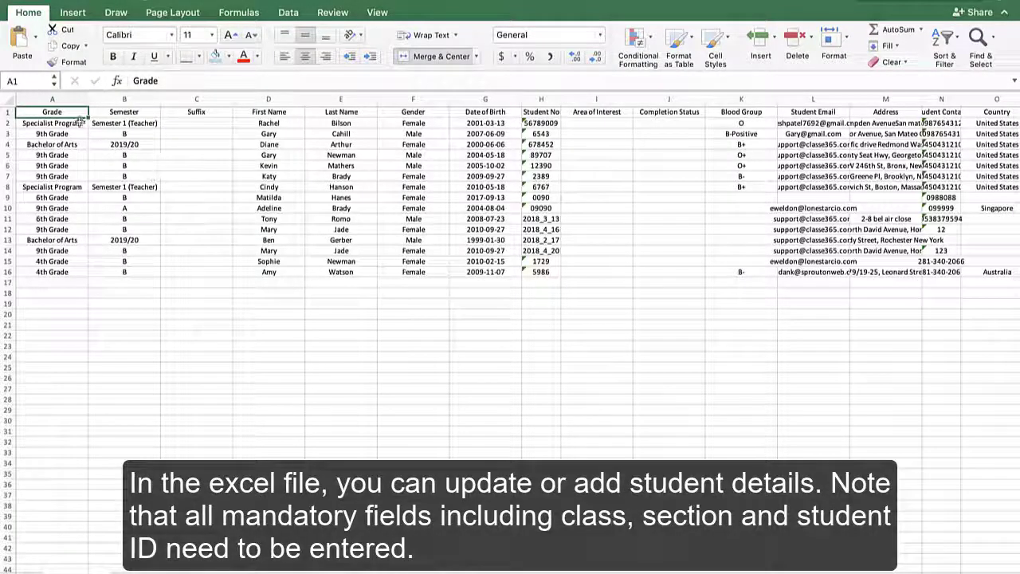
- Enter B+ as the blood group in cell K9 and save the workbook
{"action": "left_click", "coordinate": [112, 114], "text": "shift"}
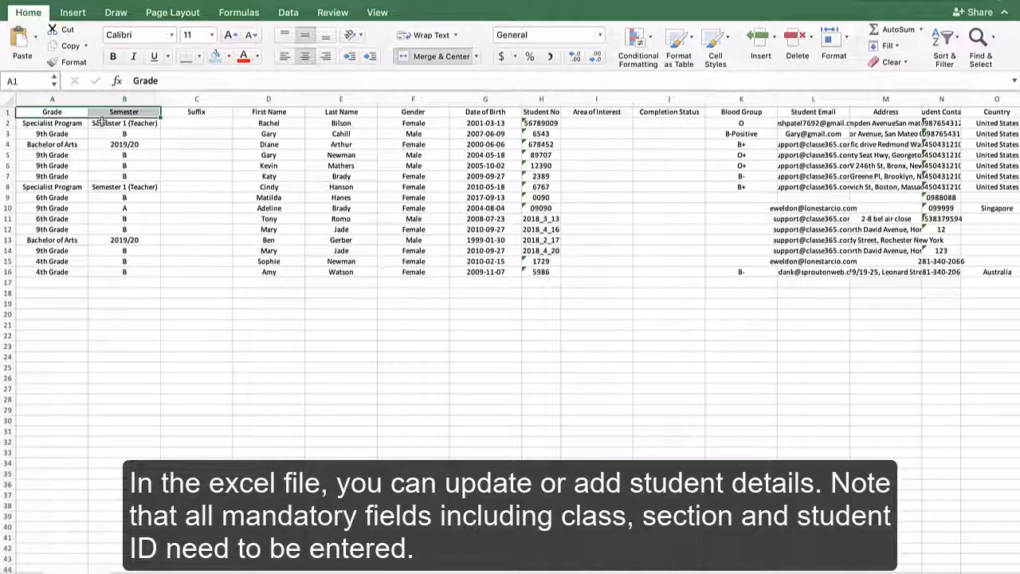
{"action": "left_click", "coordinate": [215, 128]}
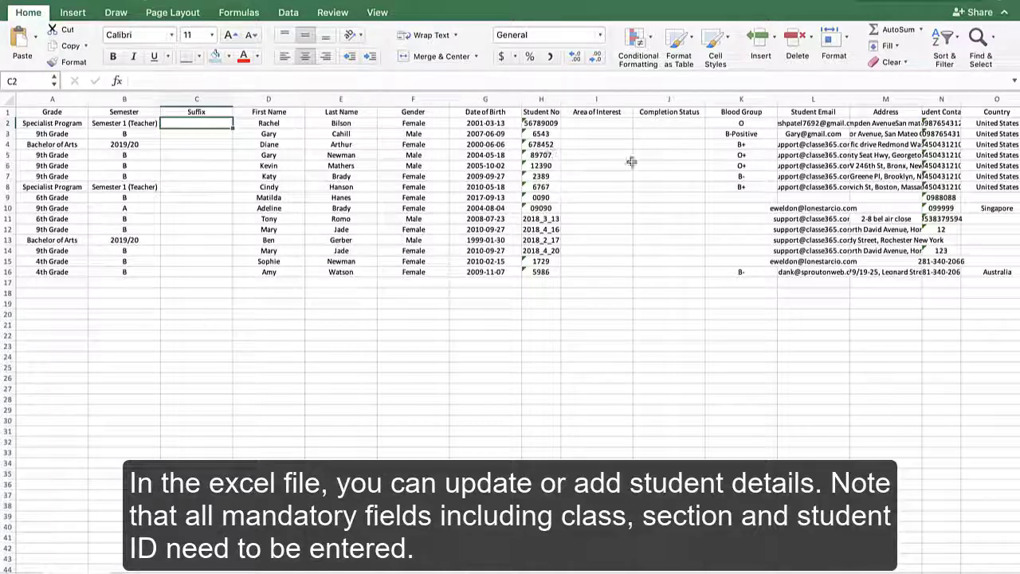
{"action": "left_click", "coordinate": [746, 199]}
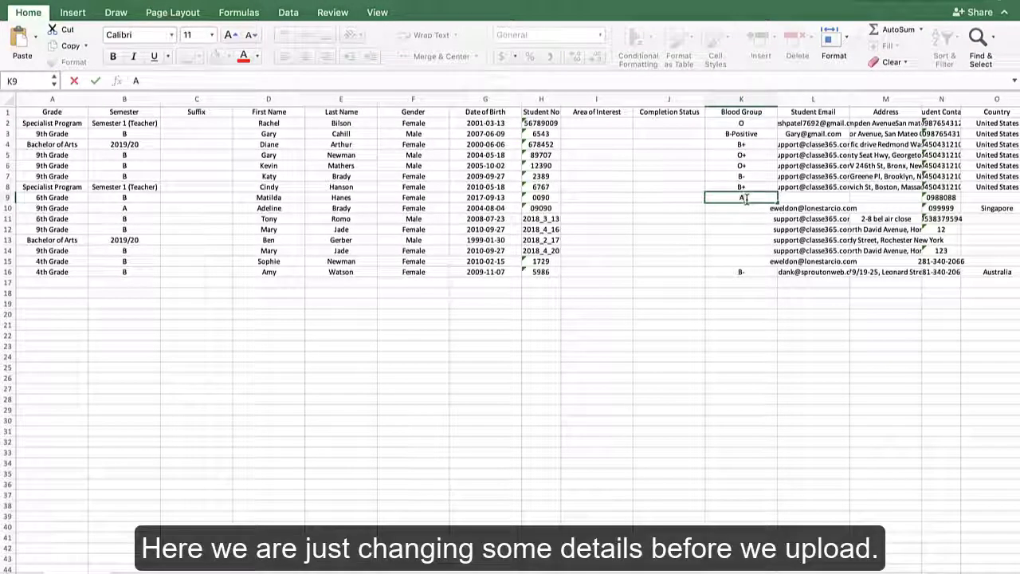
{"action": "type", "text": "B+"}
{"action": "key", "text": "Return"}
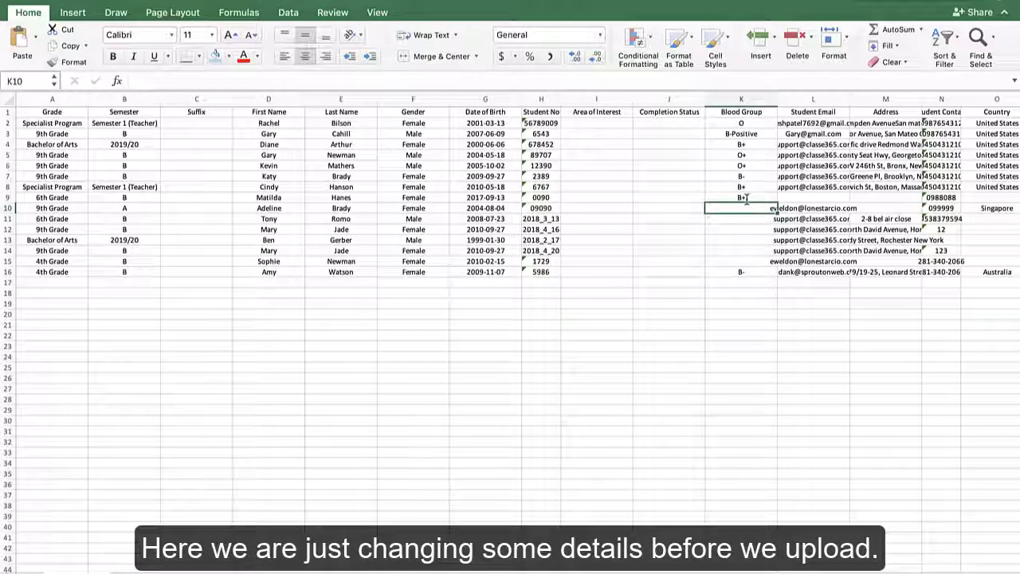
{"action": "left_click", "coordinate": [94, 6]}
{"action": "left_click", "coordinate": [109, 75]}
- Close the export dialog, start Students Import Data, and toggle Update existing records
{"action": "left_click", "coordinate": [230, 210]}
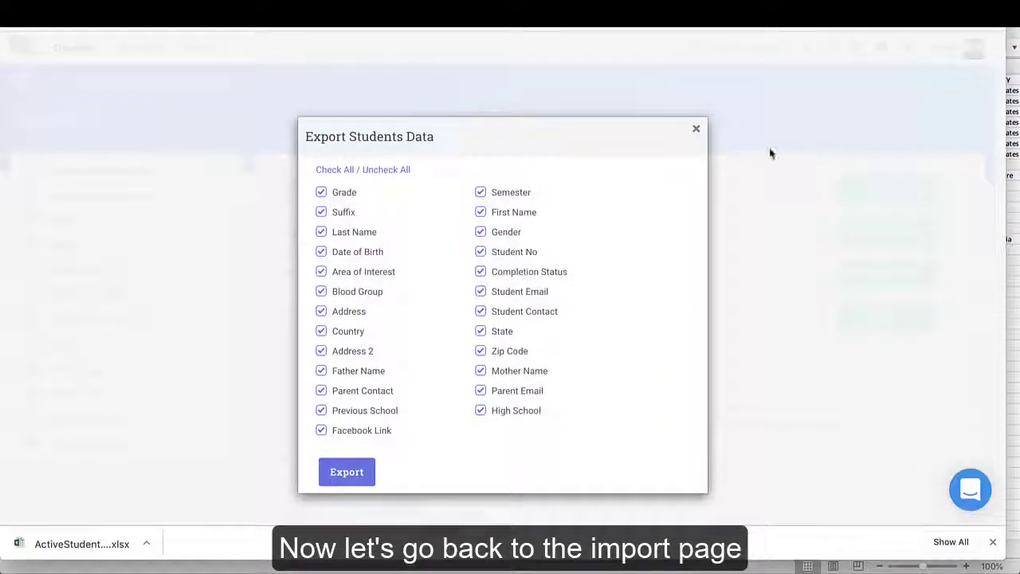
{"action": "left_click", "coordinate": [697, 130]}
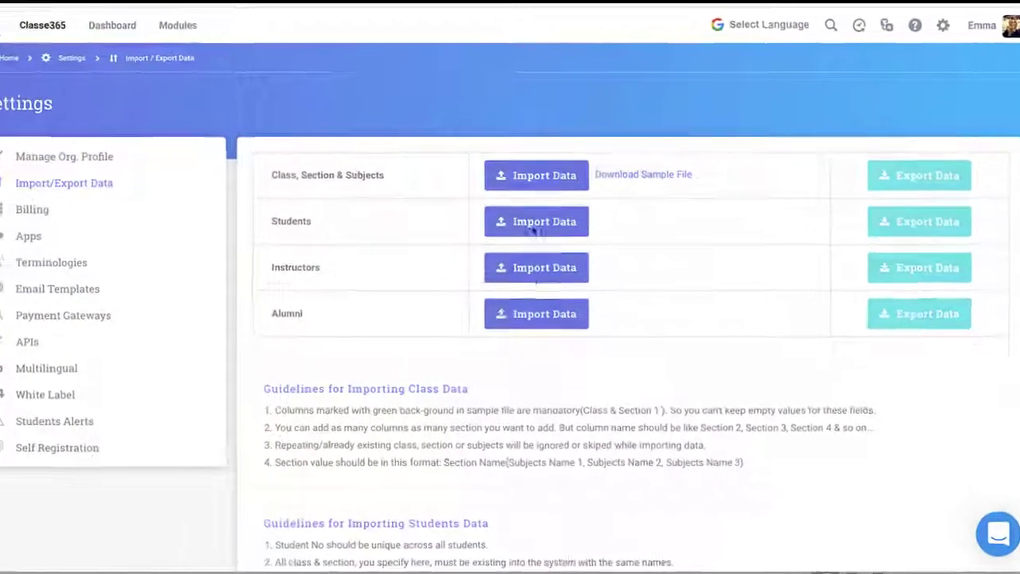
{"action": "left_click", "coordinate": [558, 230]}
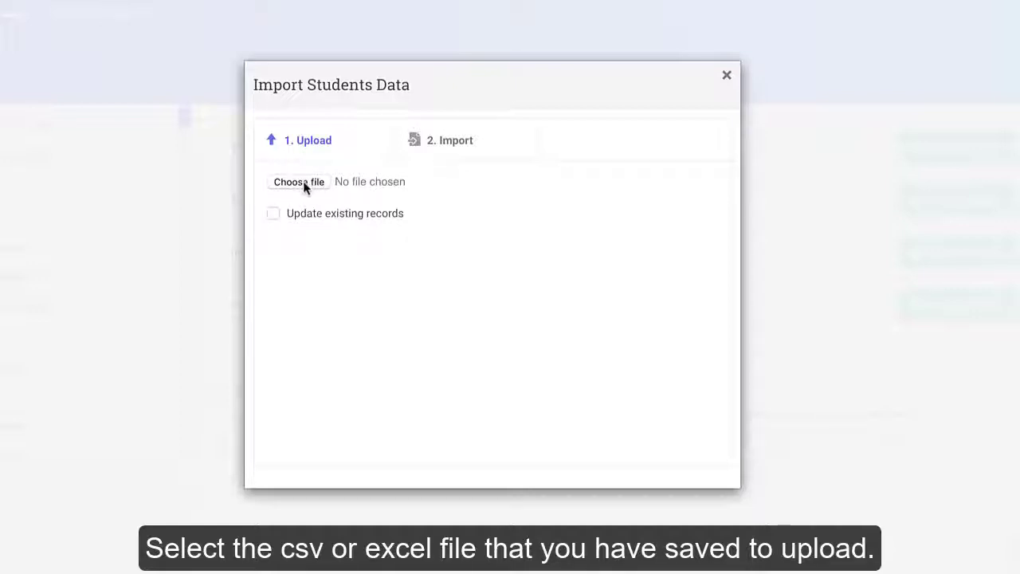
{"action": "left_click", "coordinate": [273, 214]}
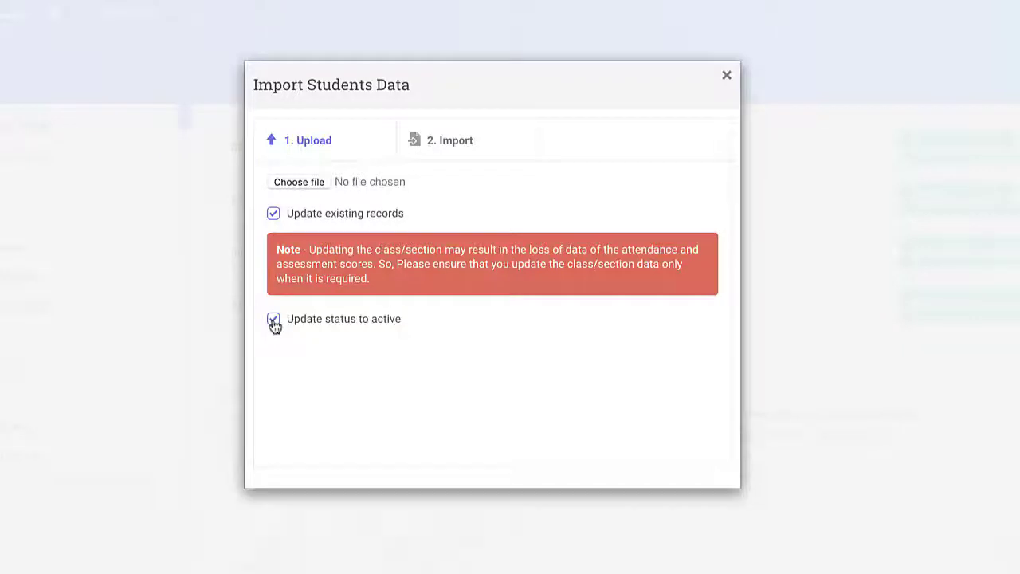
{"action": "left_click", "coordinate": [273, 213]}
- Upload the ActiveStudents xlsx from Downloads, run the import, and close the dialog
{"action": "left_click", "coordinate": [299, 182]}
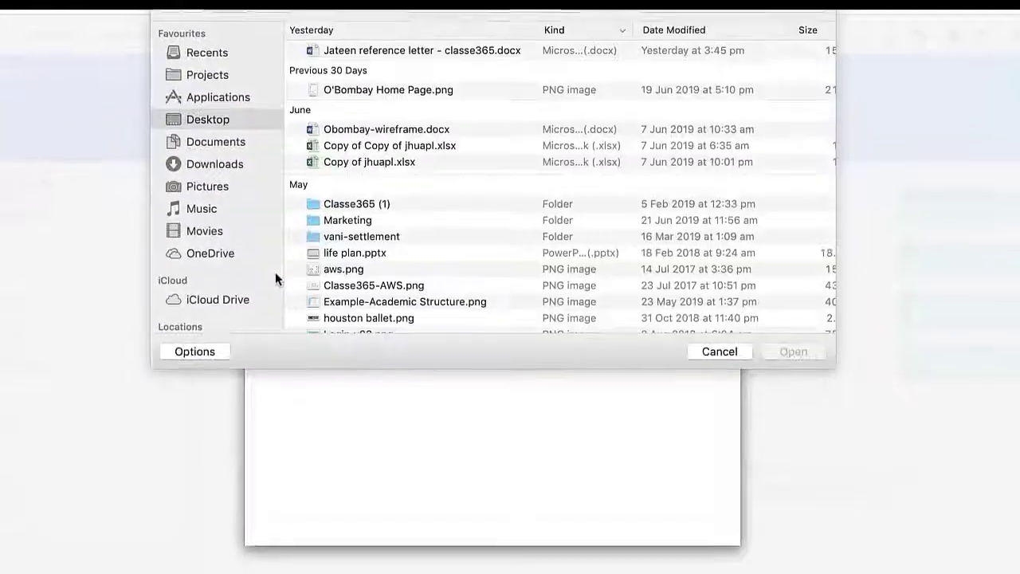
{"action": "left_click", "coordinate": [209, 167]}
{"action": "double_click", "coordinate": [374, 51]}
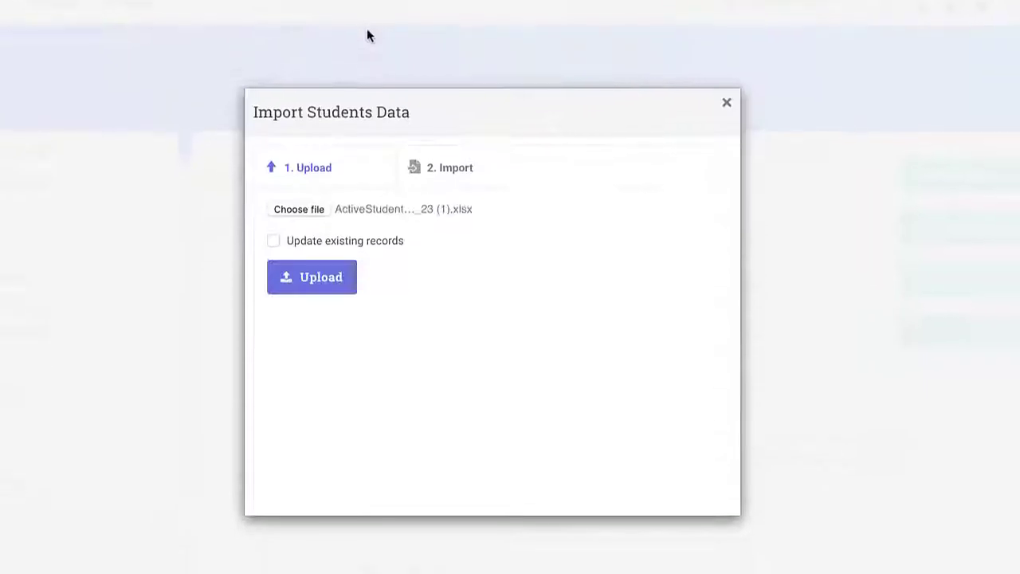
{"action": "left_click", "coordinate": [294, 269]}
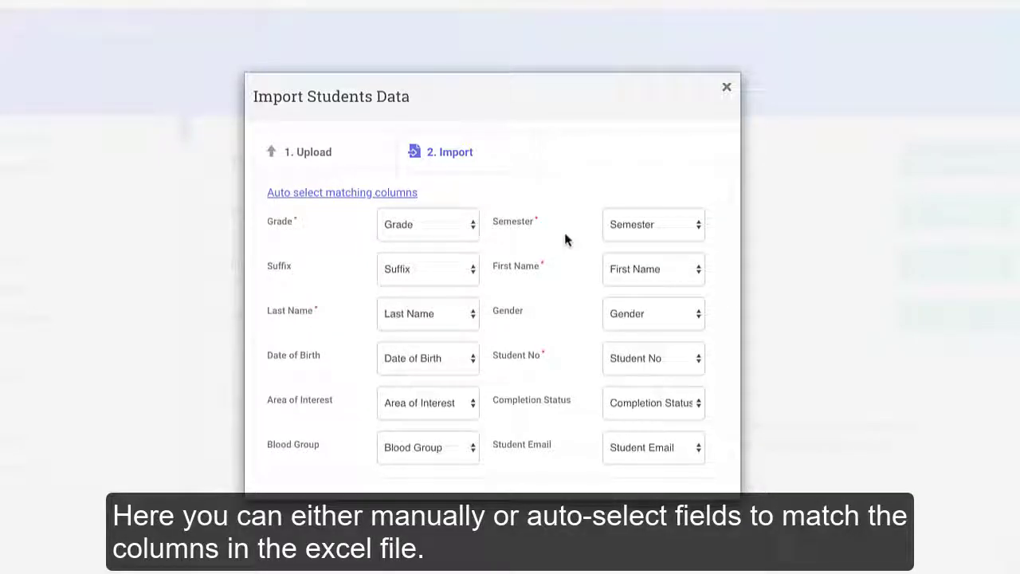
{"action": "scroll", "coordinate": [571, 233], "scroll_direction": "down", "scroll_amount": 5}
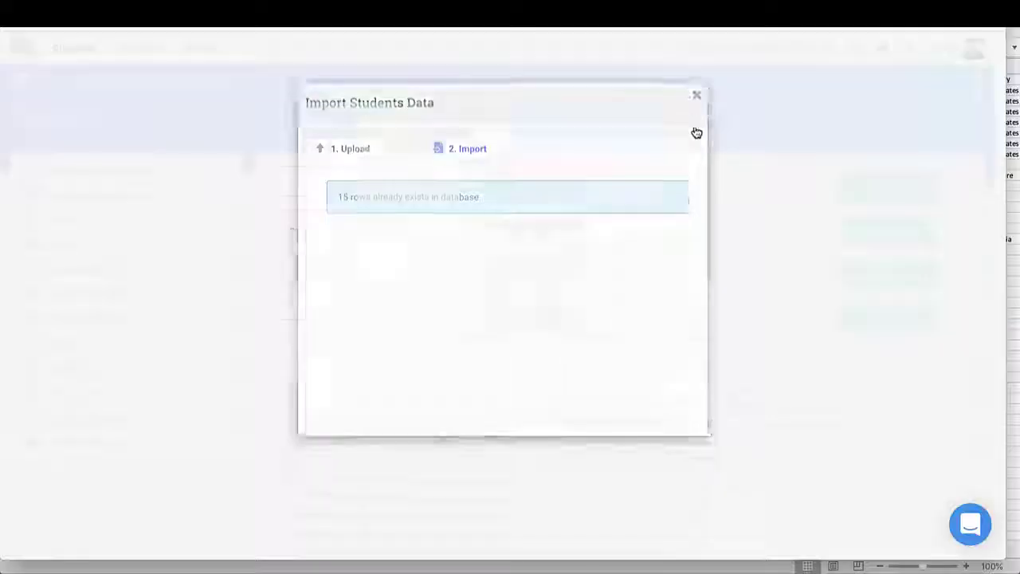
{"action": "left_click", "coordinate": [727, 90]}
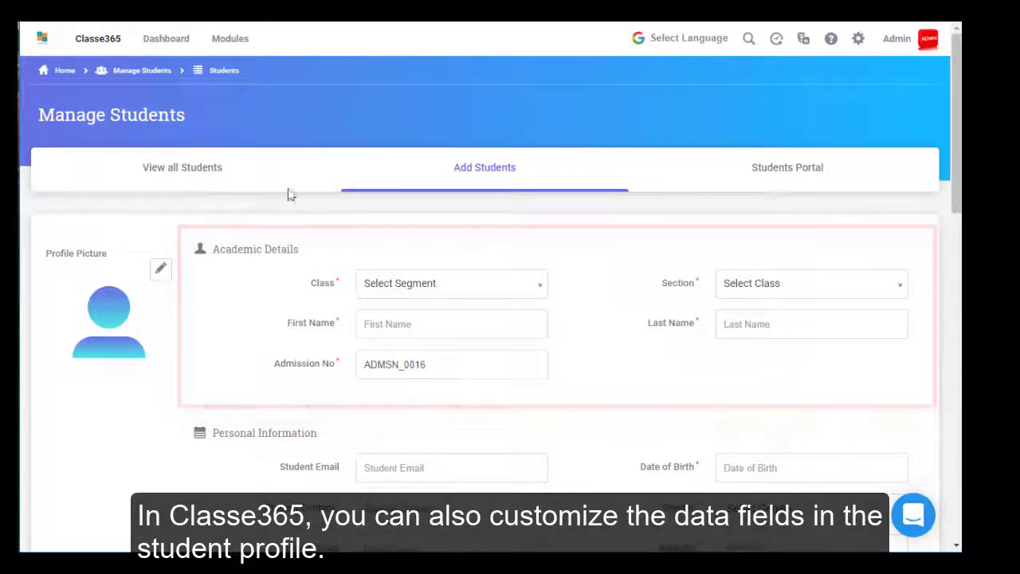
- In Manage Students Fields, add a Text field below First Name
{"action": "left_click", "coordinate": [246, 46]}
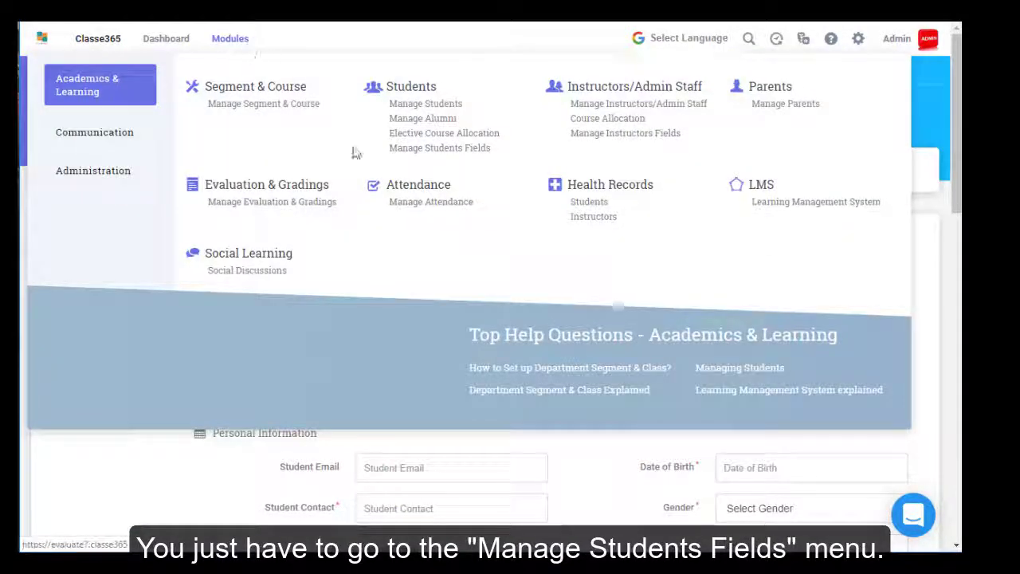
{"action": "left_click", "coordinate": [399, 156]}
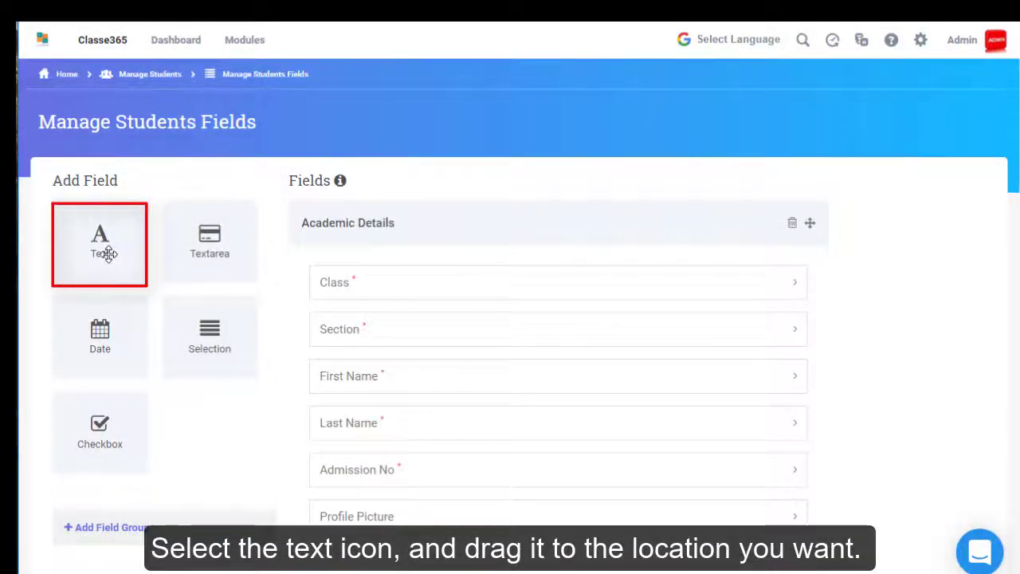
{"action": "left_click_drag", "start_coordinate": [109, 254], "coordinate": [363, 432]}
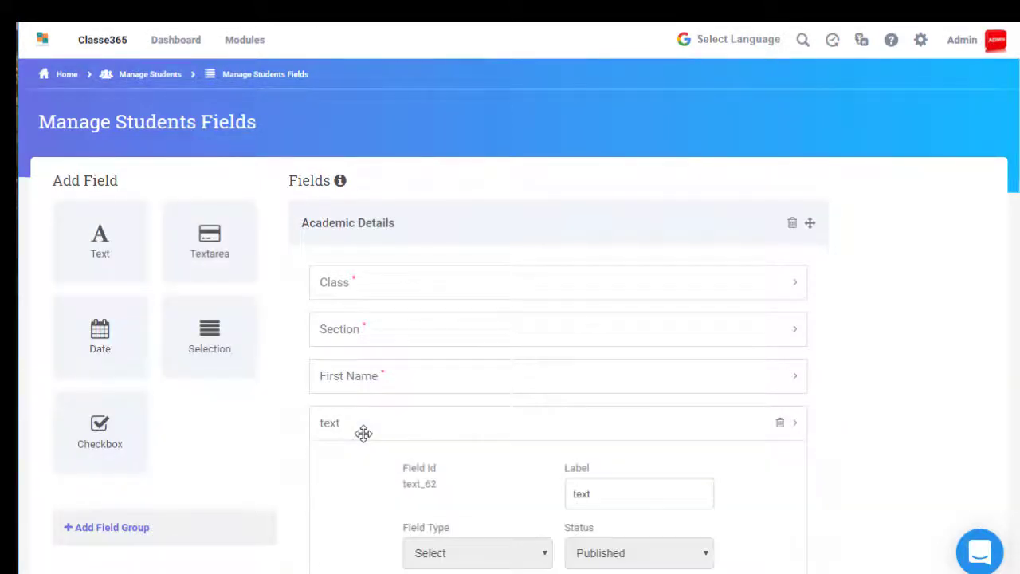
- Label it Middle Name, make it Required, Visible and Editable To Students
{"action": "scroll", "coordinate": [363, 433], "scroll_direction": "down", "scroll_amount": 1}
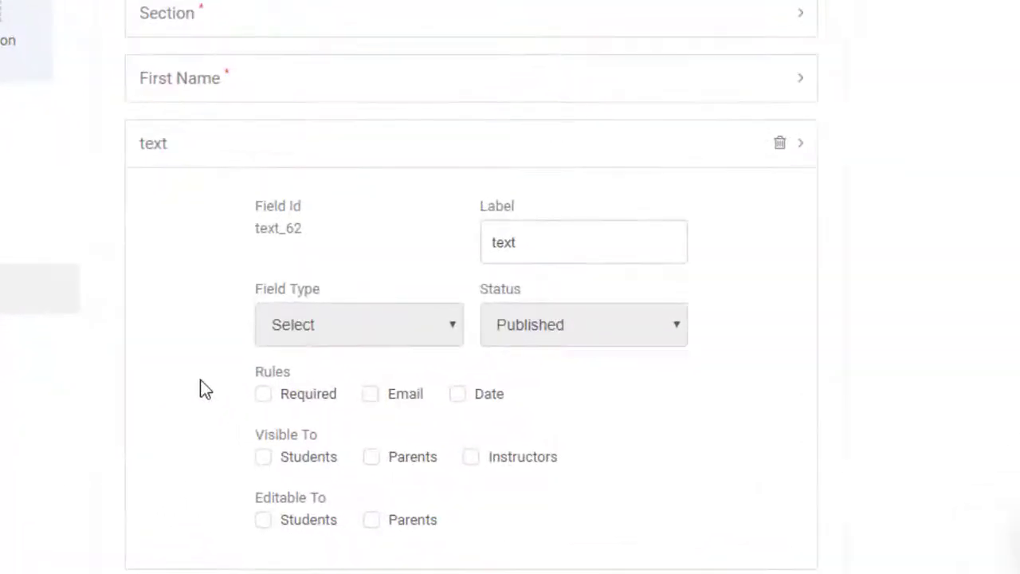
{"action": "scroll", "coordinate": [363, 520], "scroll_direction": "down", "scroll_amount": 1}
{"action": "double_click", "coordinate": [497, 137]}
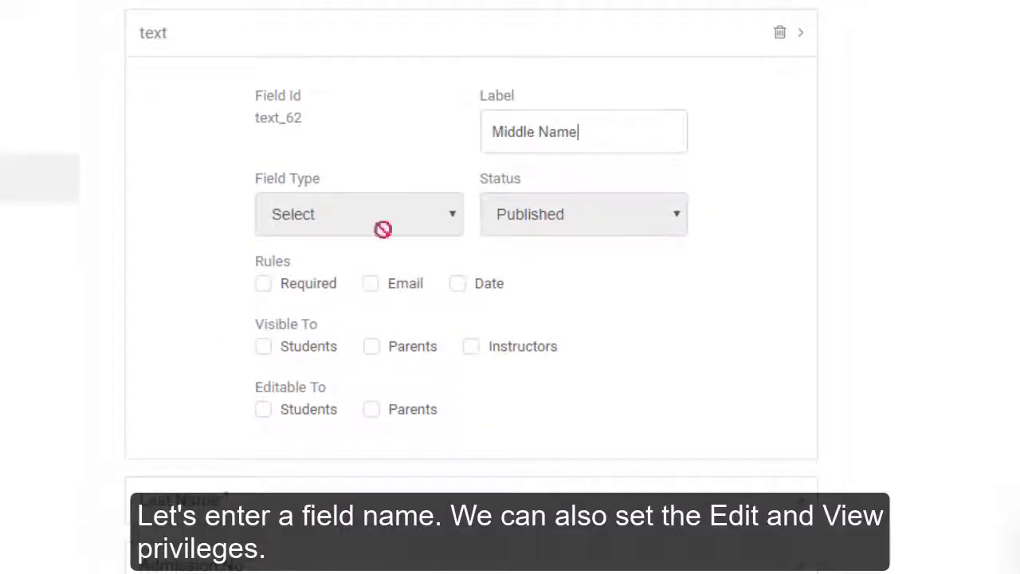
{"action": "type", "text": "Middle Name"}
{"action": "left_click", "coordinate": [263, 283]}
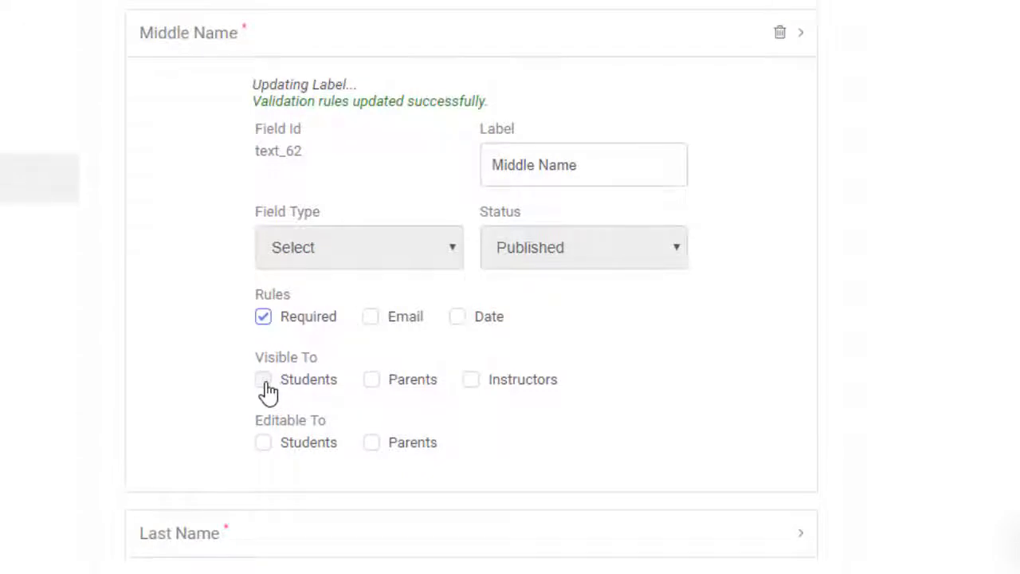
{"action": "left_click", "coordinate": [266, 384]}
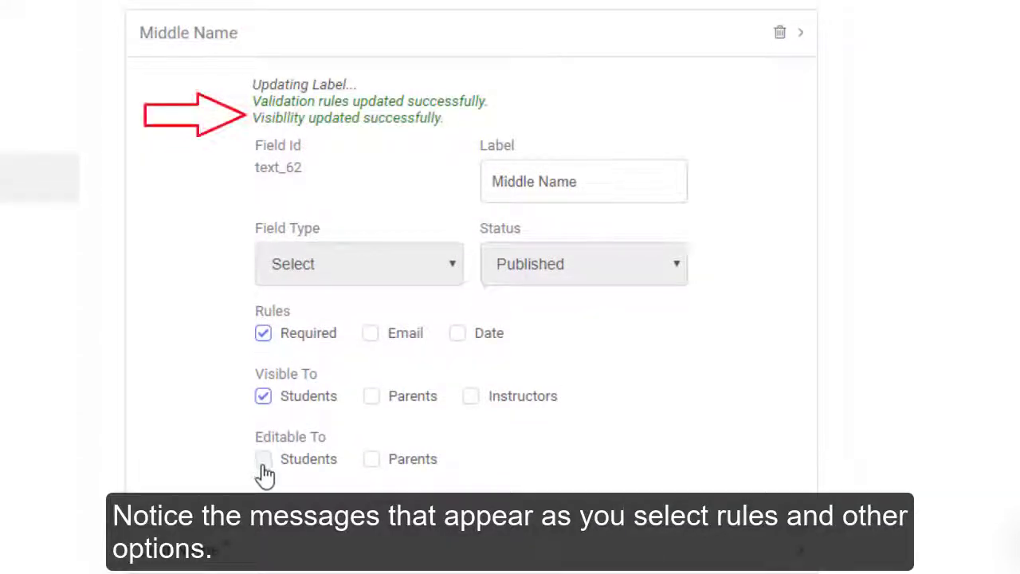
{"action": "left_click", "coordinate": [263, 465]}
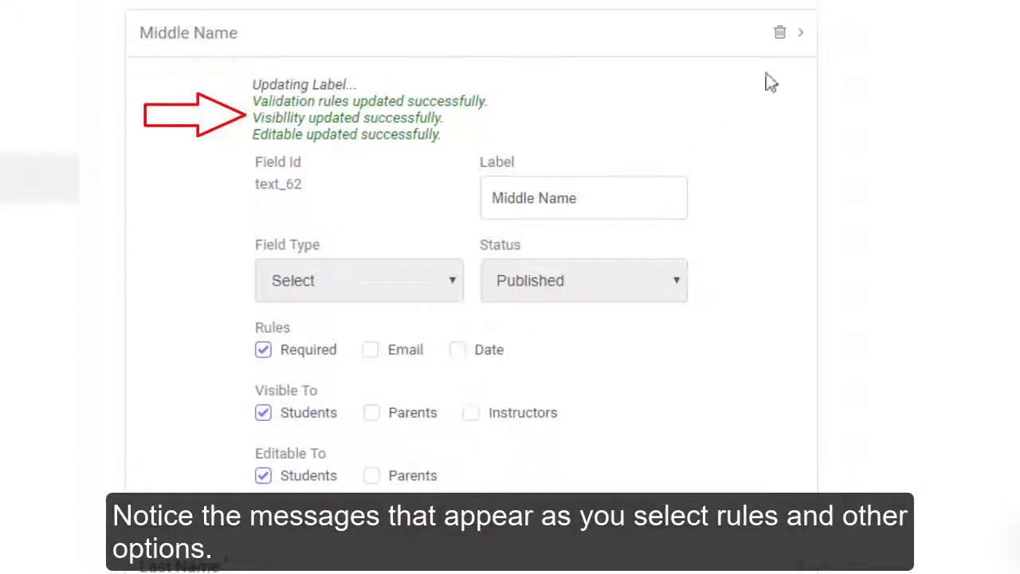
{"action": "left_click", "coordinate": [801, 34]}
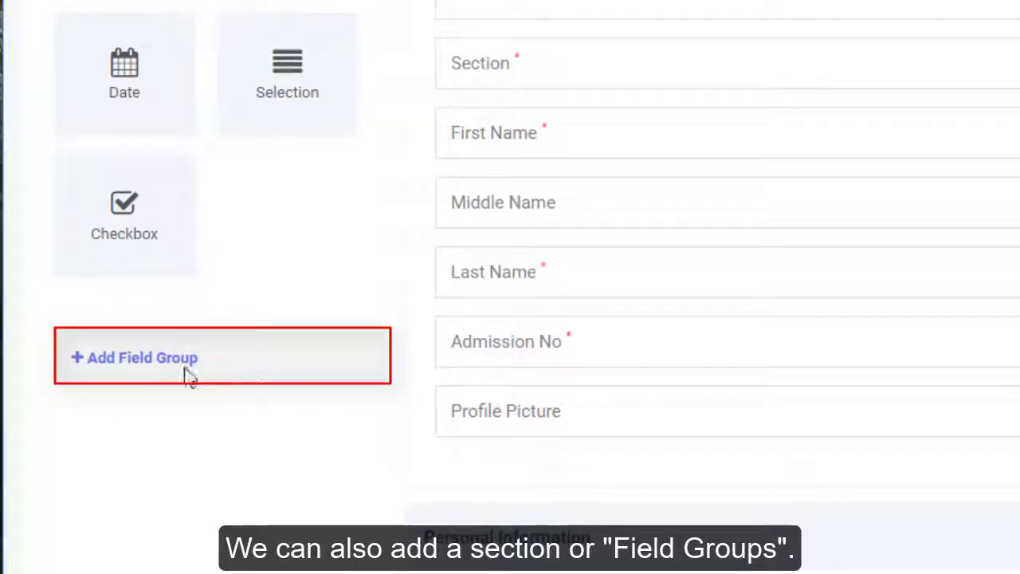
- Create a field group named Demo and move it to the top of the list
{"action": "left_click", "coordinate": [183, 372]}
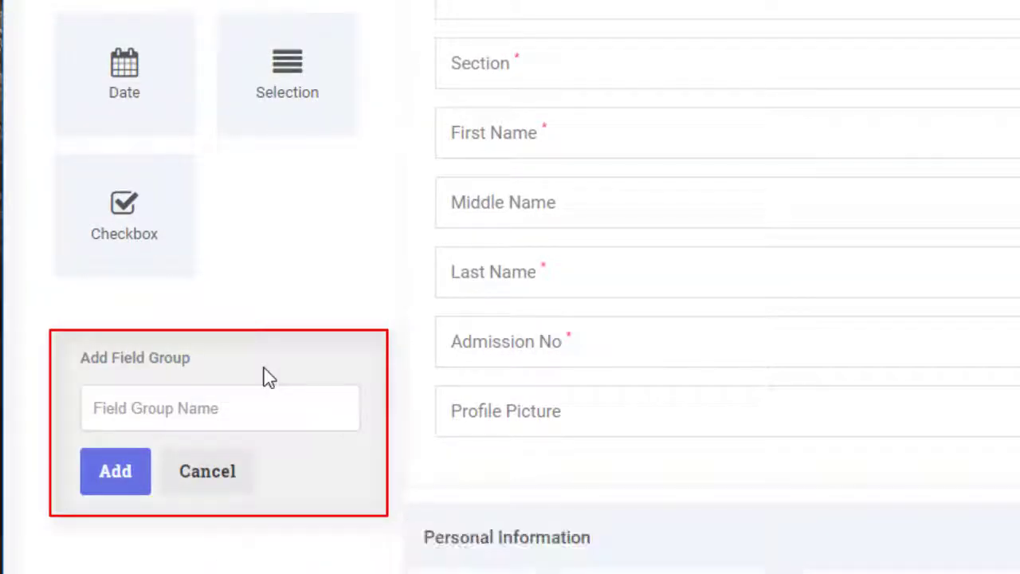
{"action": "left_click", "coordinate": [282, 417]}
{"action": "type", "text": "Ba"}
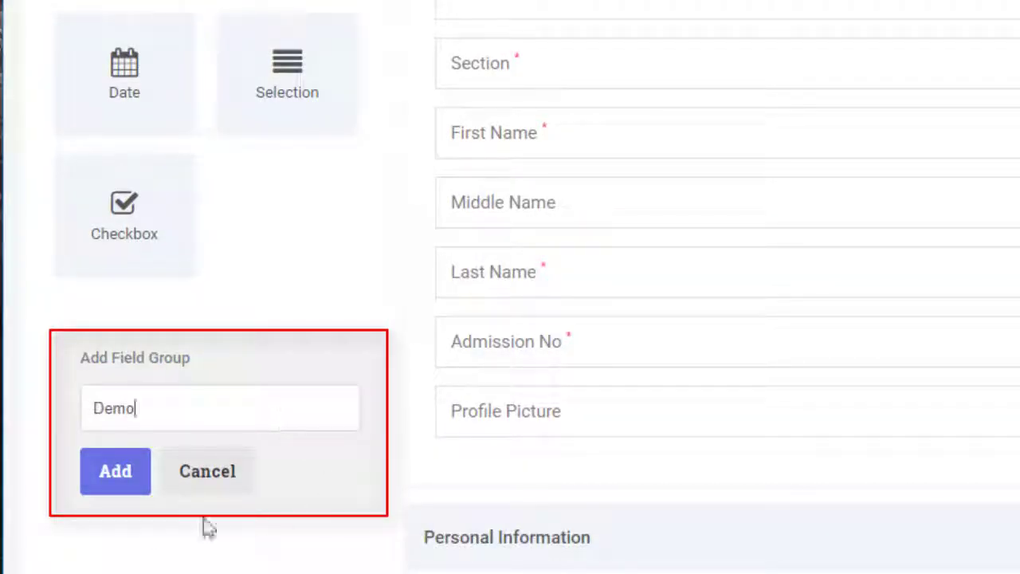
{"action": "left_click", "coordinate": [129, 494]}
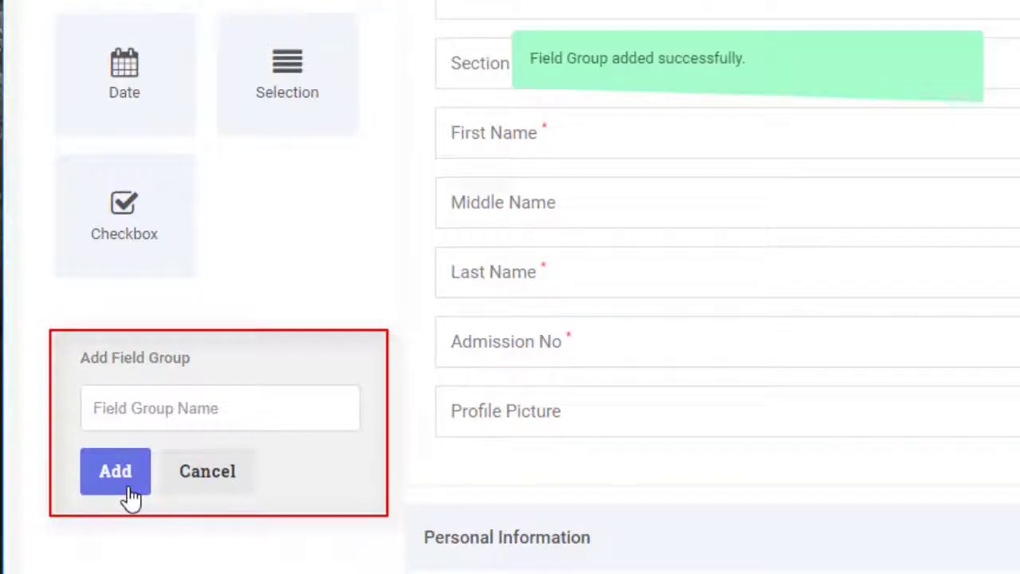
{"action": "left_click", "coordinate": [247, 485]}
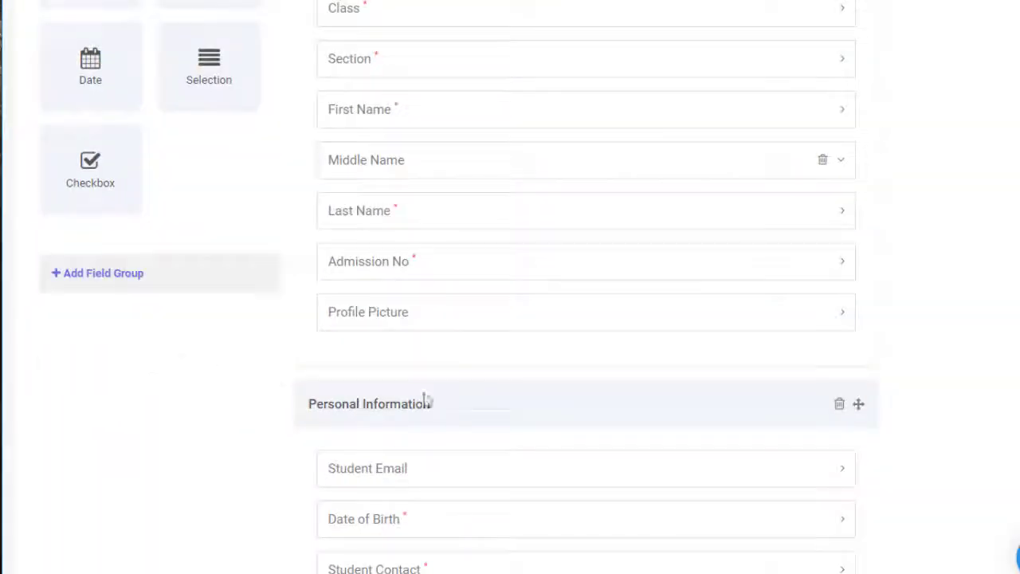
{"action": "scroll", "coordinate": [480, 401], "scroll_direction": "down", "scroll_amount": 20}
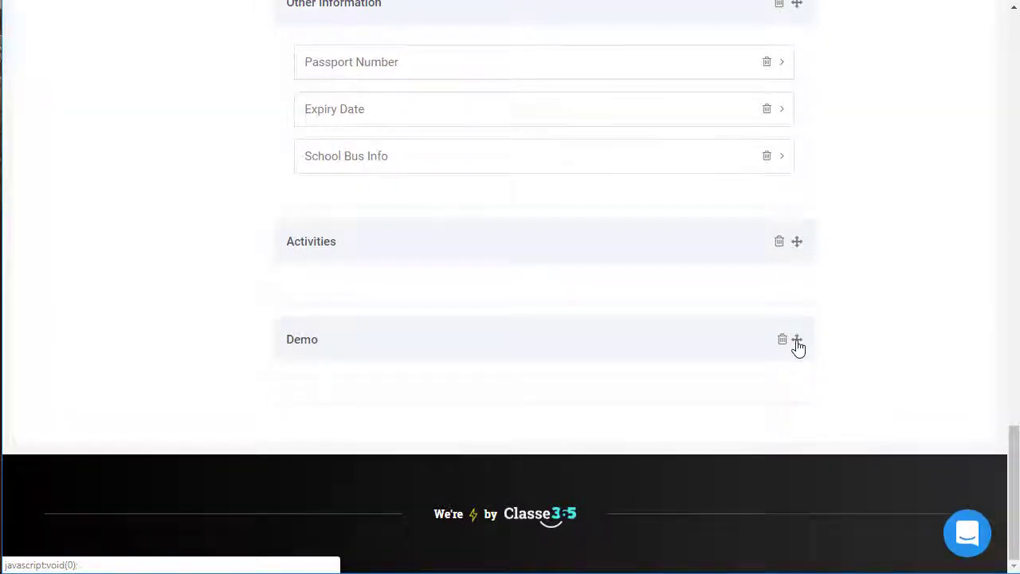
{"action": "left_click_drag", "start_coordinate": [798, 341], "coordinate": [795, 212]}
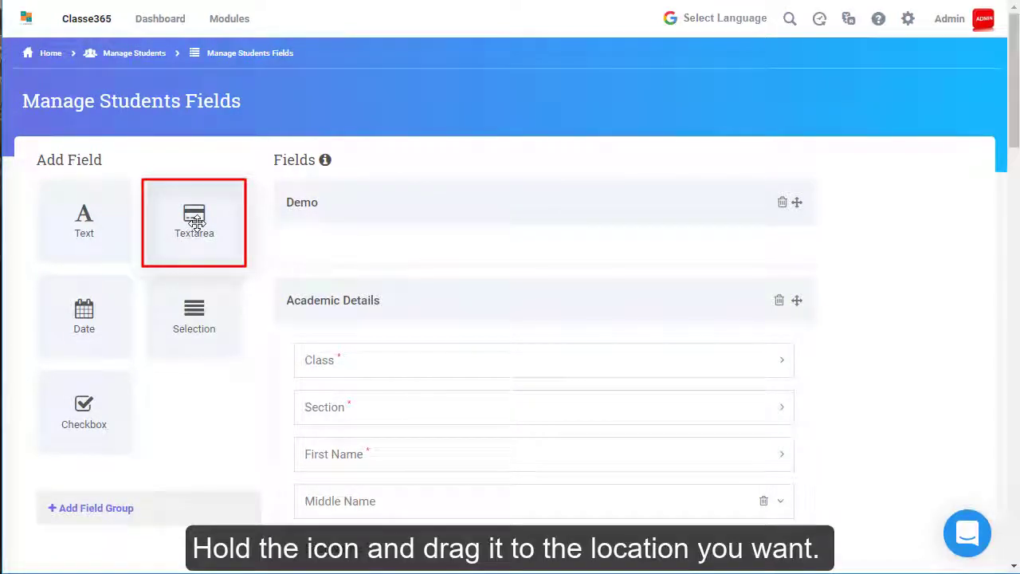
- Add an Alternate Address textarea to Demo, visible and editable to students
{"action": "left_click_drag", "start_coordinate": [196, 223], "coordinate": [330, 263]}
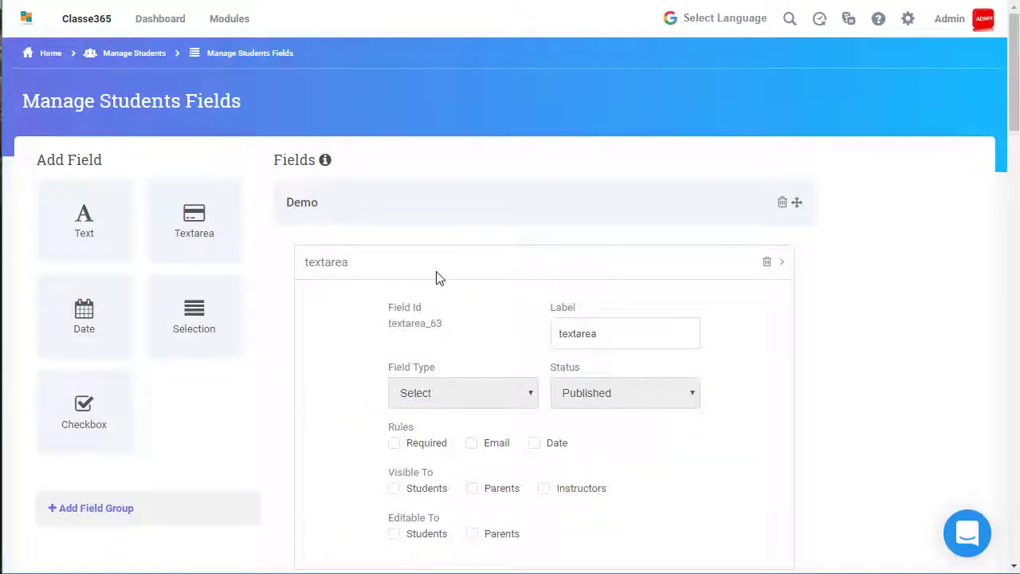
{"action": "scroll", "coordinate": [473, 291], "scroll_direction": "down", "scroll_amount": 2}
{"action": "double_click", "coordinate": [624, 173]}
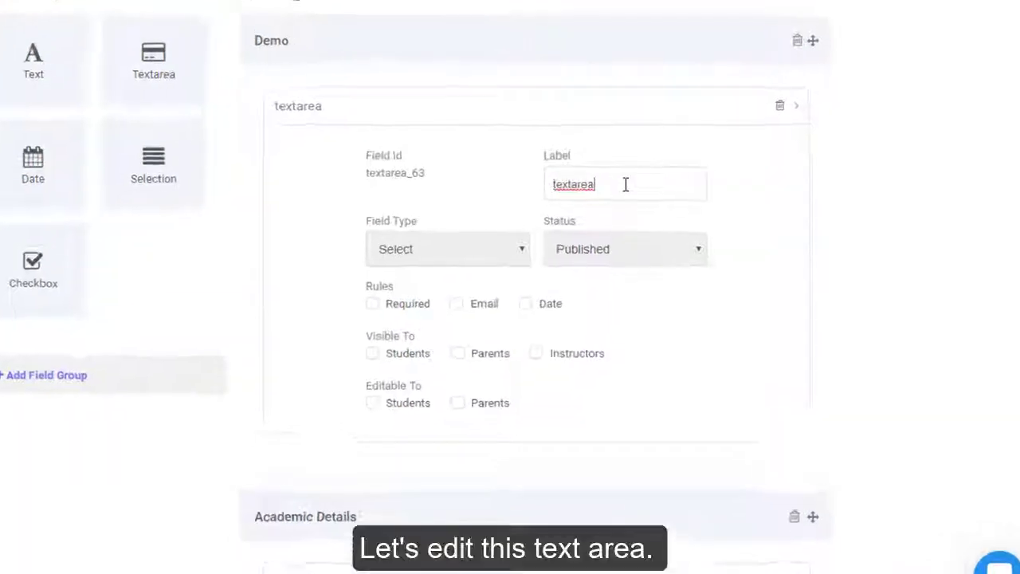
{"action": "type", "text": "Alternate Address"}
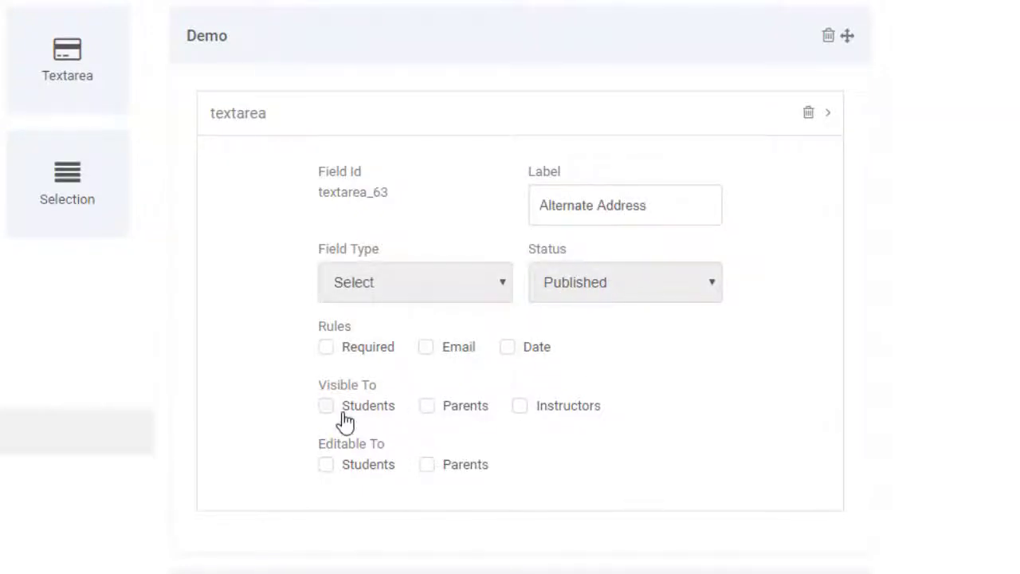
{"action": "left_click", "coordinate": [344, 414]}
{"action": "left_click", "coordinate": [327, 495]}
{"action": "left_click", "coordinate": [827, 113]}
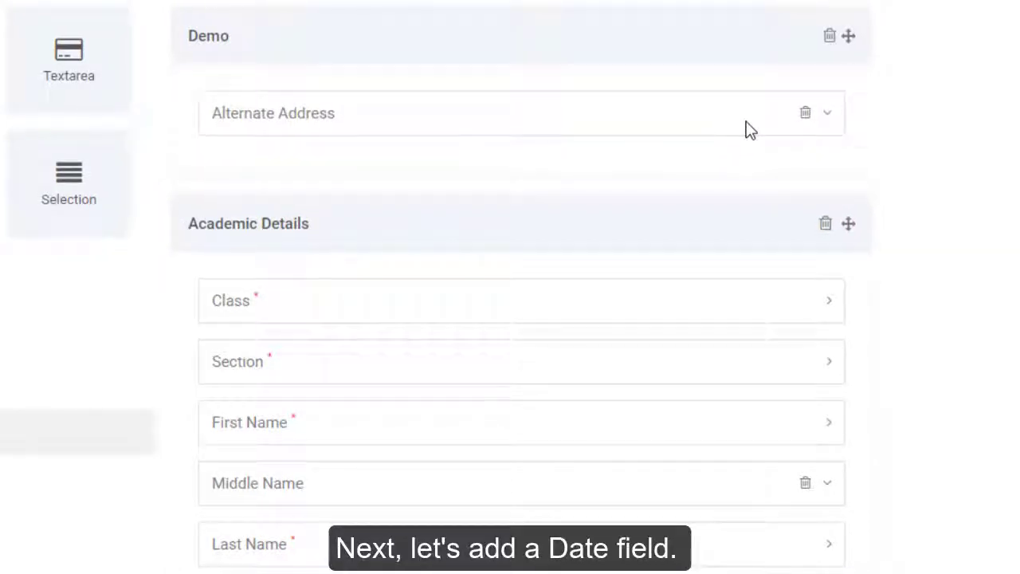
- Add a Date of Joining date field with date validation, visible and editable to students
{"action": "left_click_drag", "start_coordinate": [72, 193], "coordinate": [537, 228]}
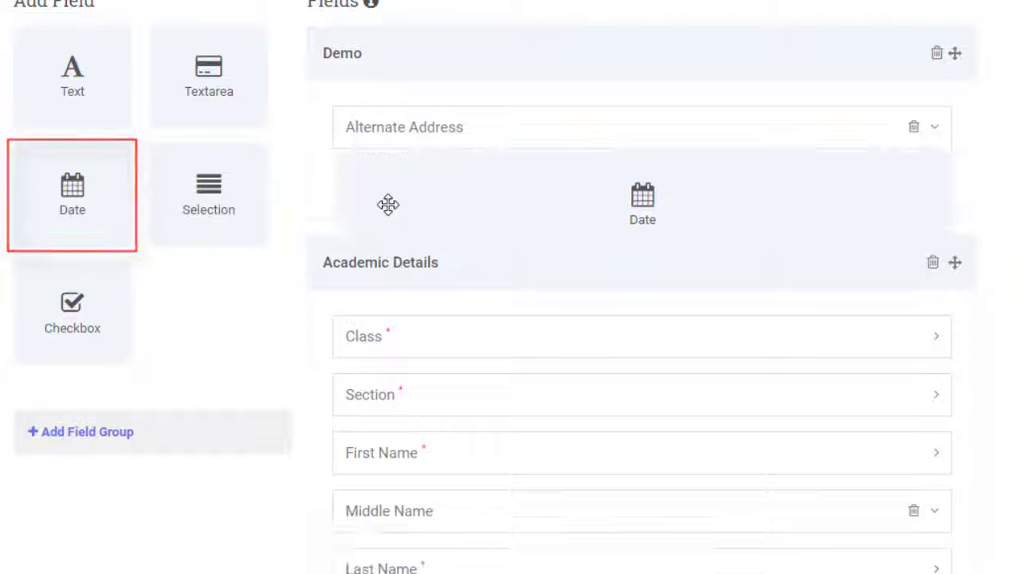
{"action": "double_click", "coordinate": [671, 274]}
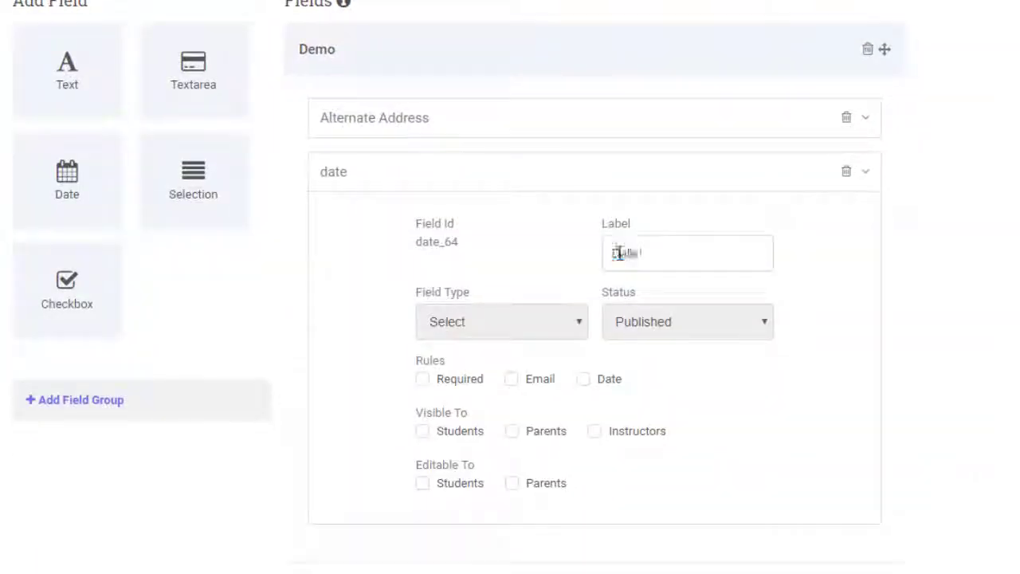
{"action": "left_click", "coordinate": [584, 380]}
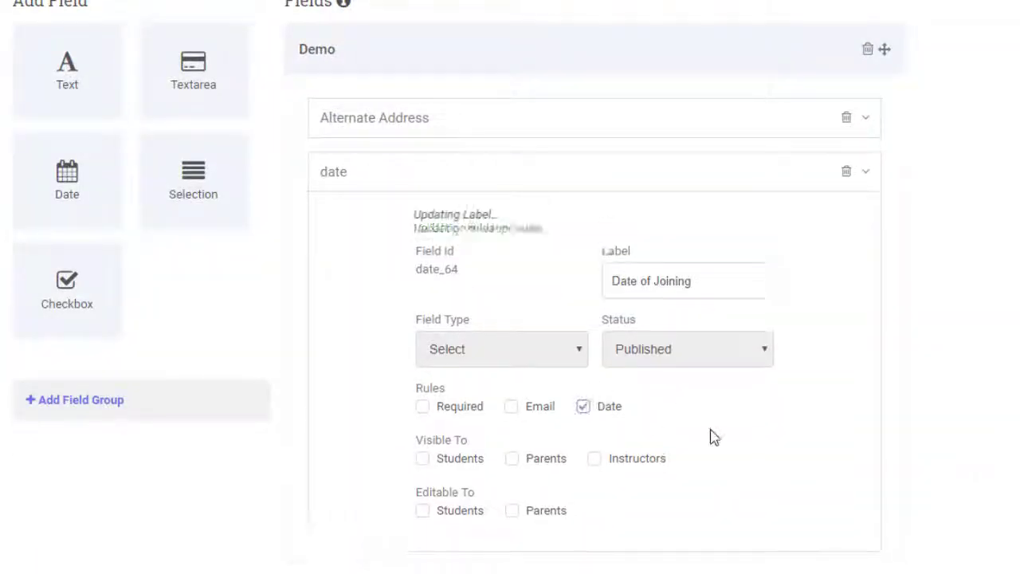
{"action": "left_click", "coordinate": [422, 458]}
{"action": "left_click", "coordinate": [423, 525]}
{"action": "left_click", "coordinate": [868, 174]}
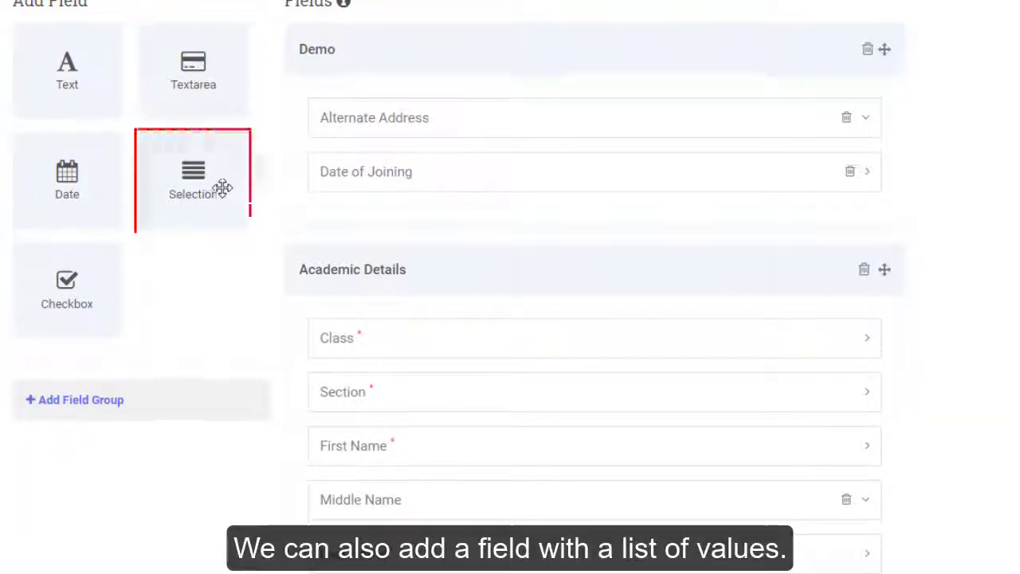
- Add a Languages selection (English, French, Spanish) for students, then open Manage Students
{"action": "left_click_drag", "start_coordinate": [222, 188], "coordinate": [387, 242]}
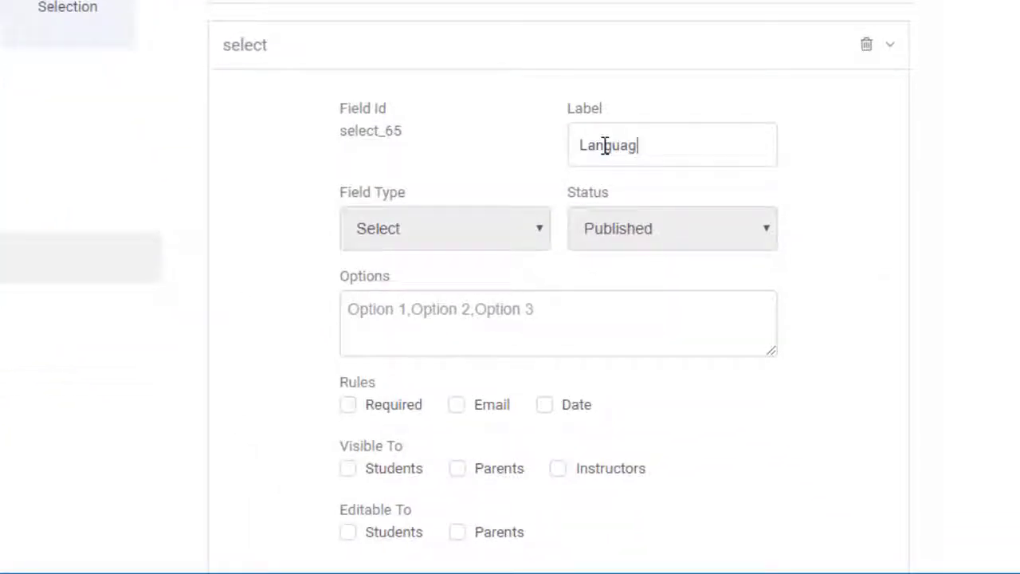
{"action": "left_click", "coordinate": [384, 312]}
{"action": "type", "text": "English,French,Spanish"}
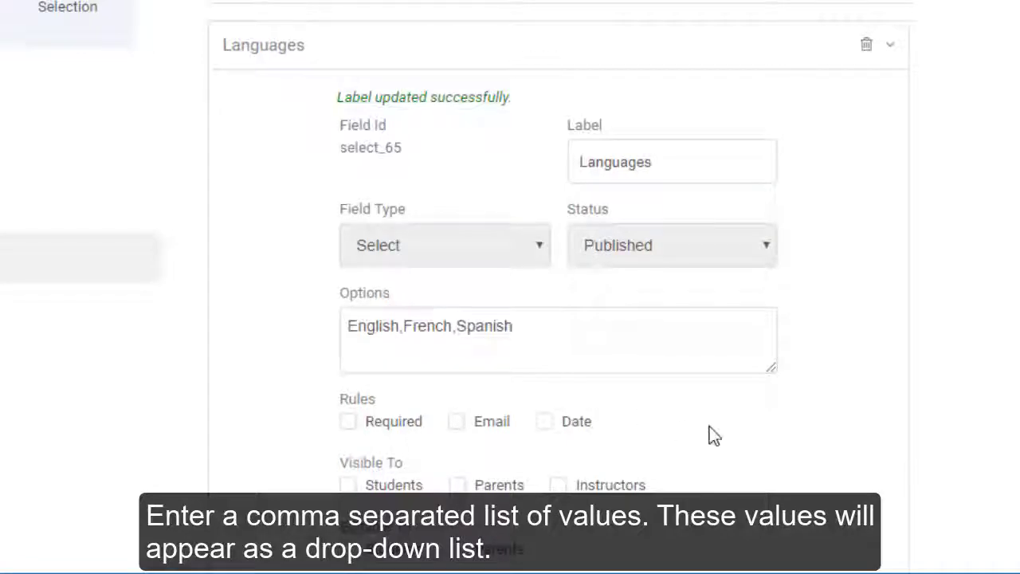
{"action": "left_click", "coordinate": [347, 549]}
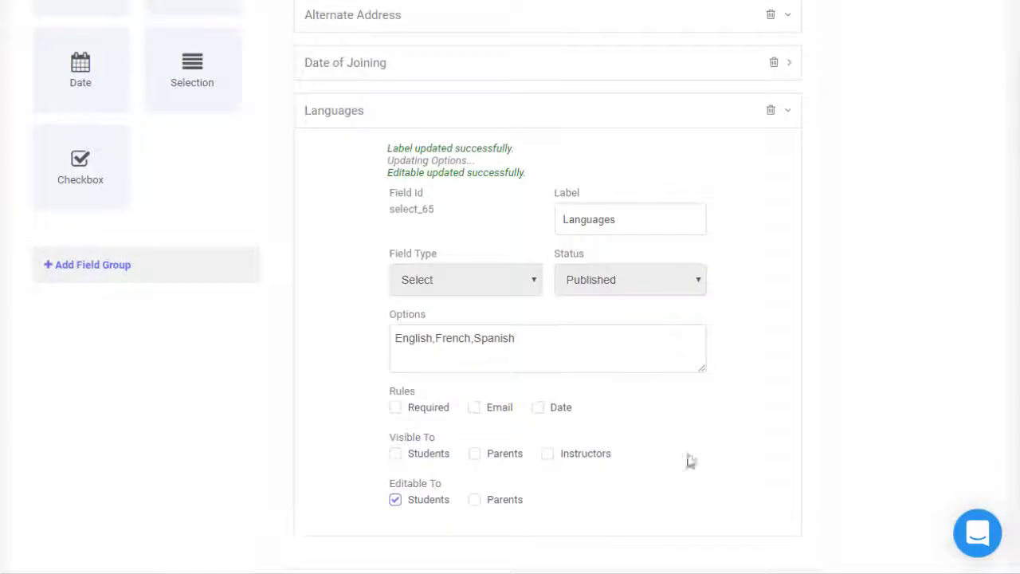
{"action": "left_click", "coordinate": [396, 454]}
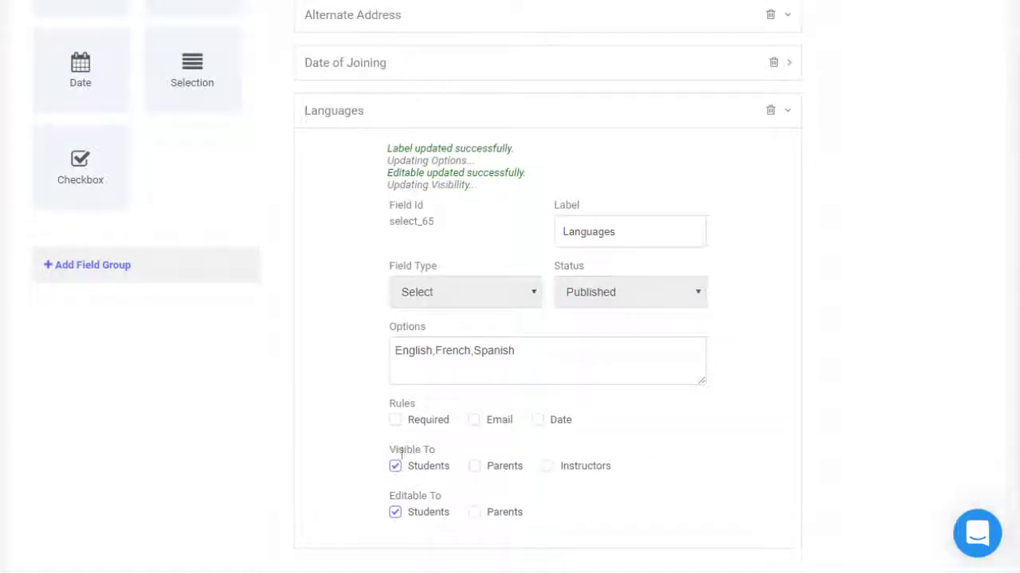
{"action": "left_click", "coordinate": [791, 116]}
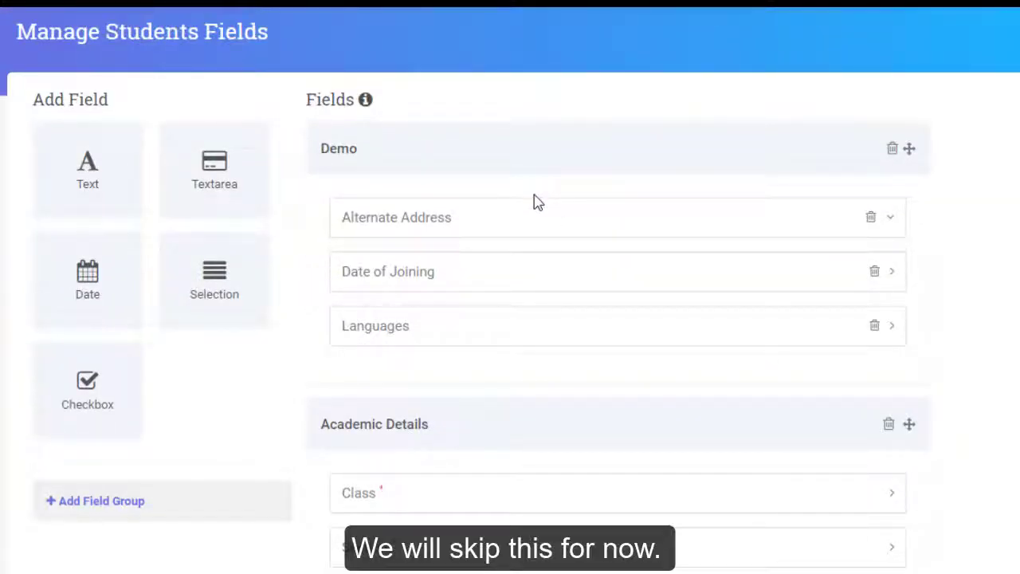
{"action": "left_click", "coordinate": [234, 25]}
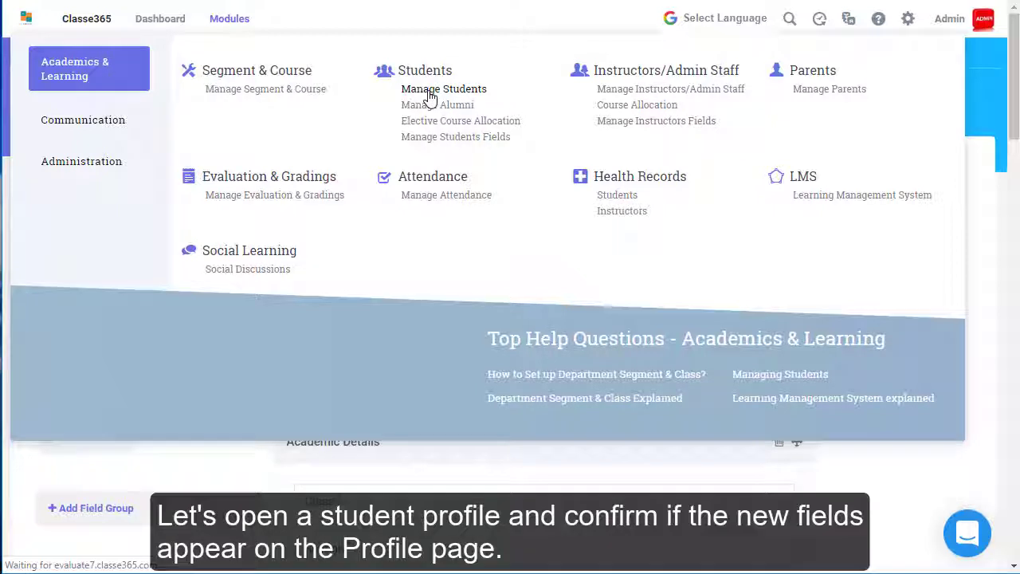
{"action": "left_click", "coordinate": [431, 91]}
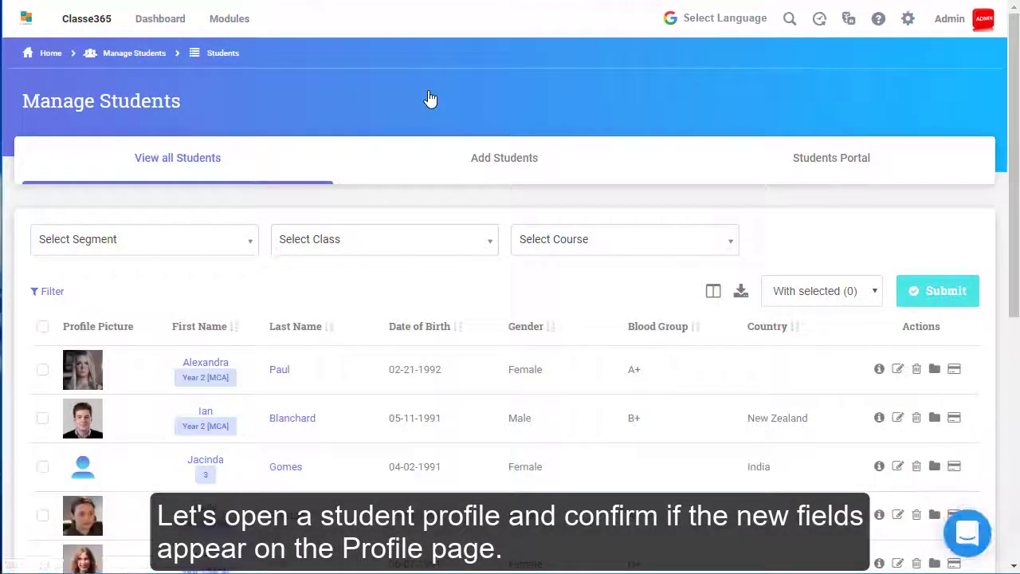
- On the first student's profile, set Date of Joining to 04-02-2019 and Languages to English
{"action": "left_click", "coordinate": [898, 375]}
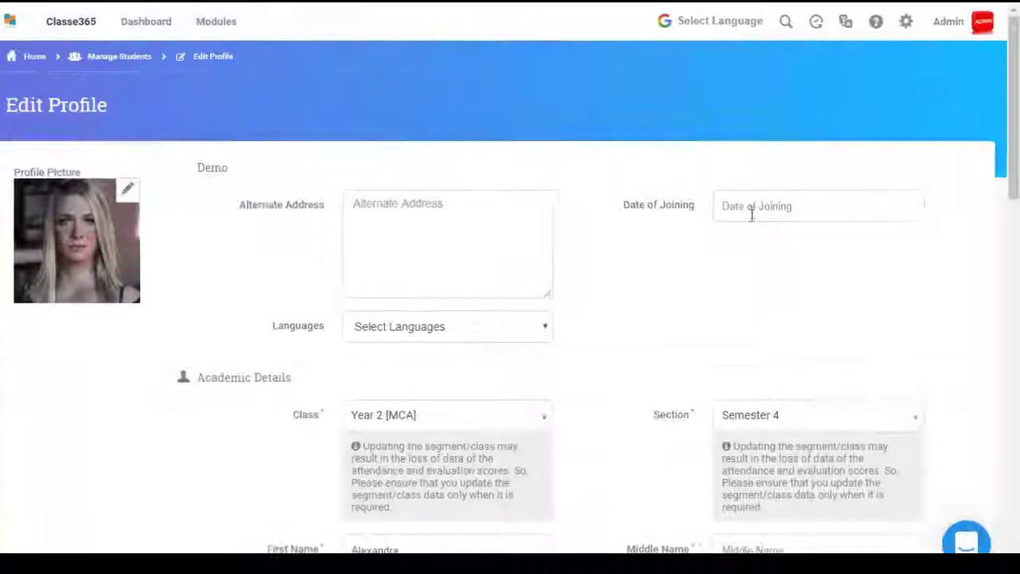
{"action": "left_click", "coordinate": [758, 201]}
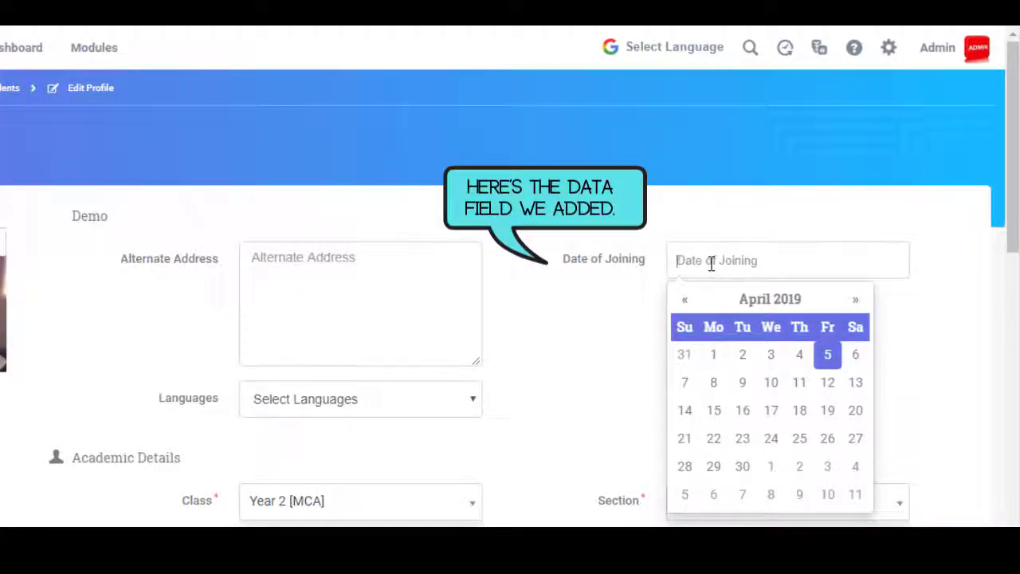
{"action": "left_click", "coordinate": [742, 360]}
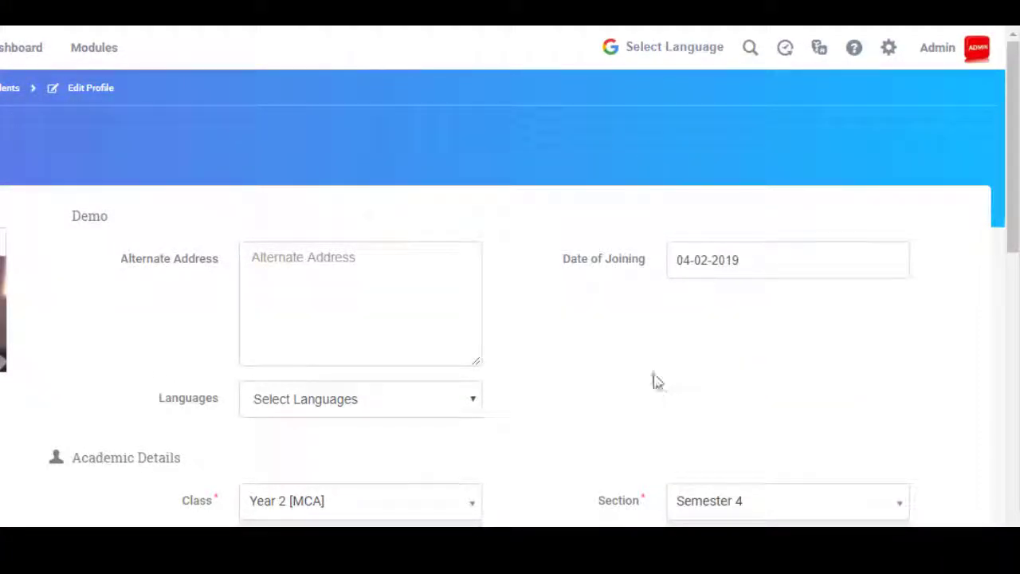
{"action": "left_click", "coordinate": [468, 411]}
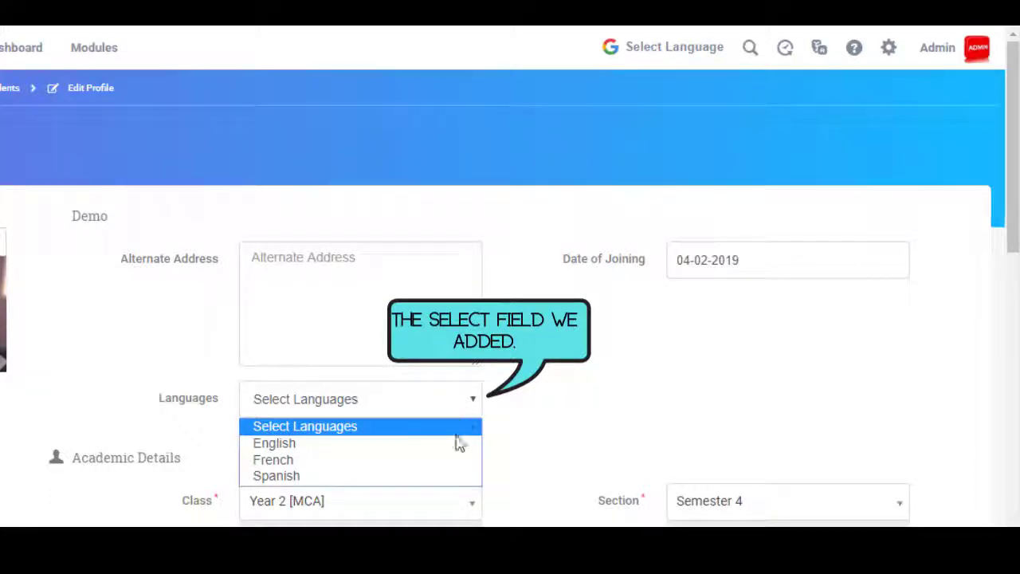
{"action": "left_click", "coordinate": [460, 443]}
{"action": "left_click", "coordinate": [394, 255]}
- Return to the Manage Students list via the breadcrumb
{"action": "scroll", "coordinate": [394, 258], "scroll_direction": "down", "scroll_amount": 3}
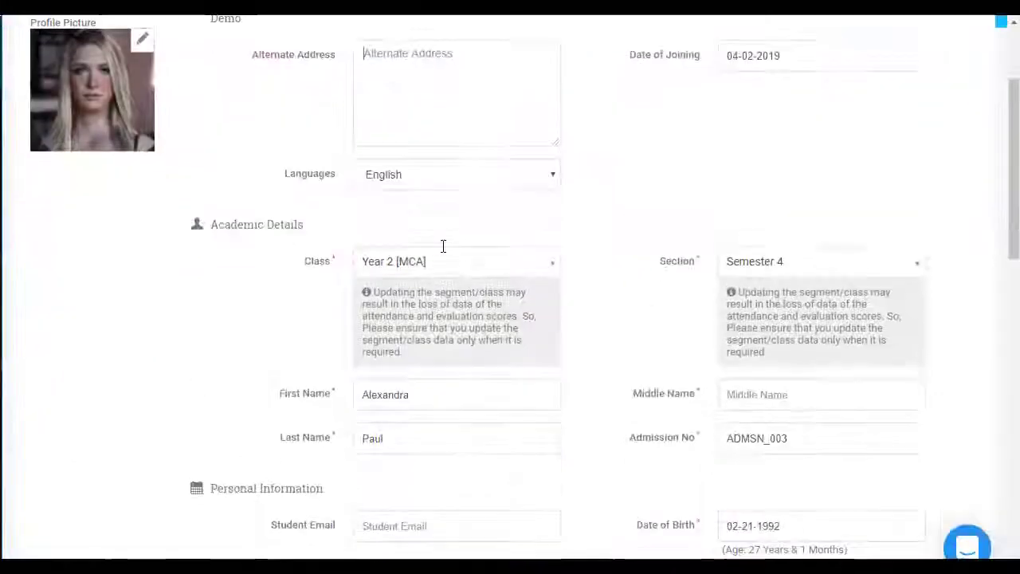
{"action": "scroll", "coordinate": [444, 255], "scroll_direction": "up", "scroll_amount": 3}
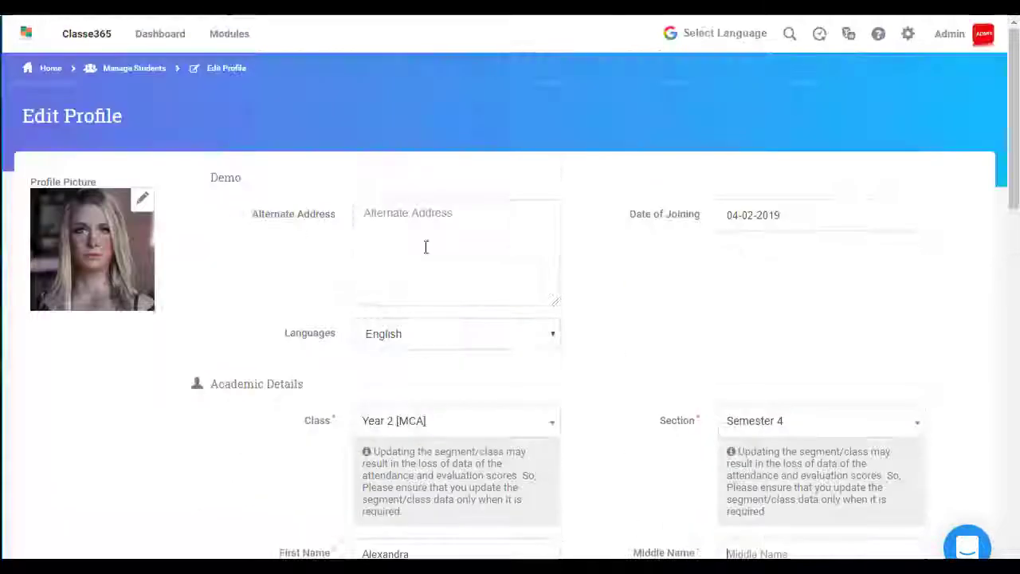
{"action": "left_click", "coordinate": [134, 68]}
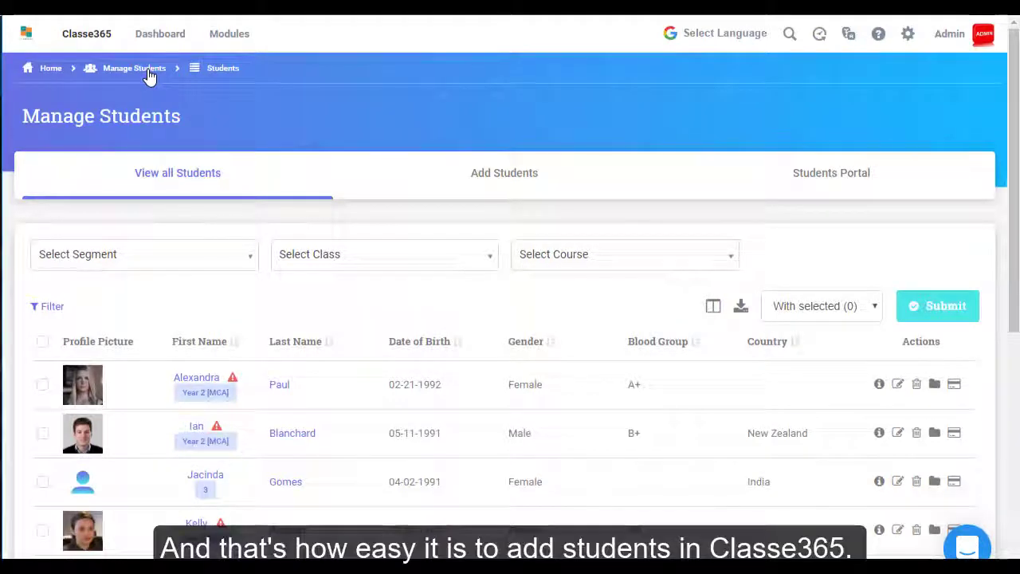